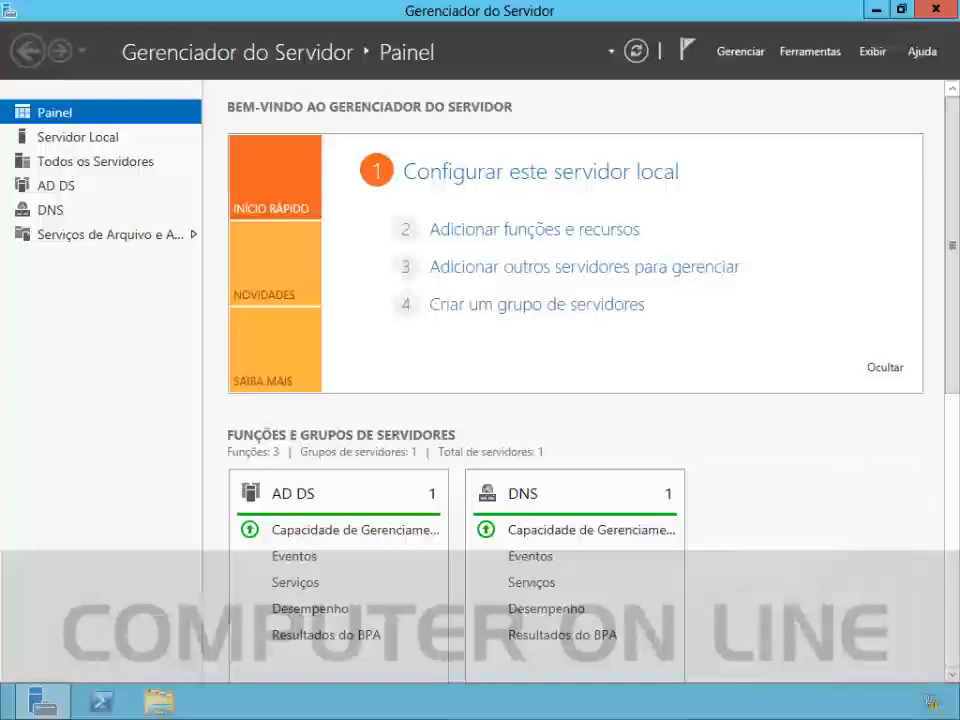
# Open Usuários e Computadores do Active Directory and inspect the Computers and Domain Controllers containers of dom1.local.
pyautogui.click(810, 51)
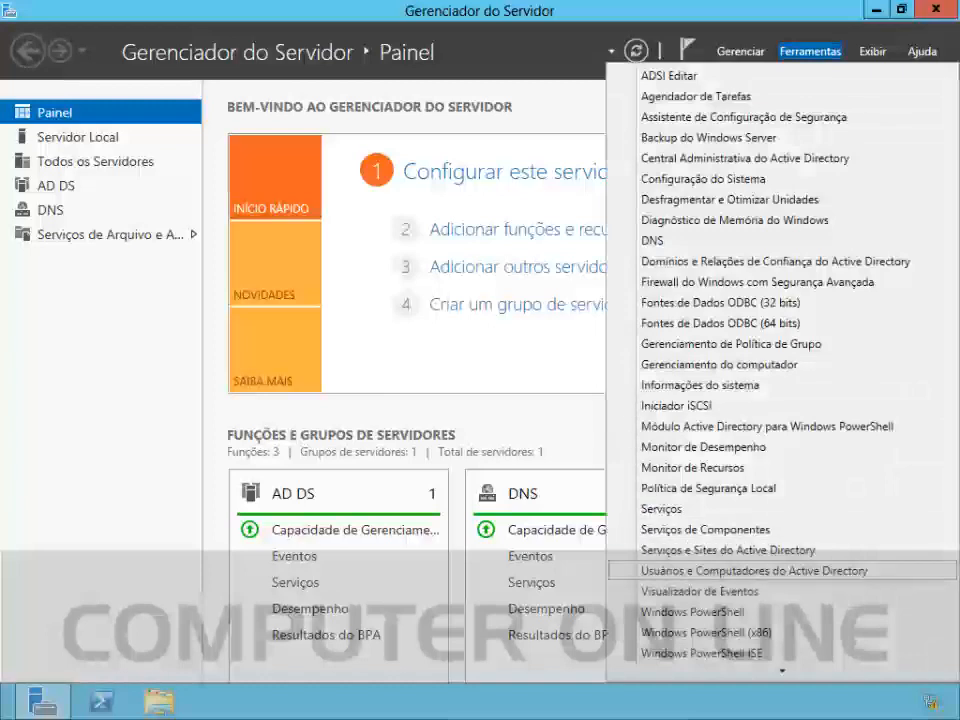
pyautogui.click(754, 570)
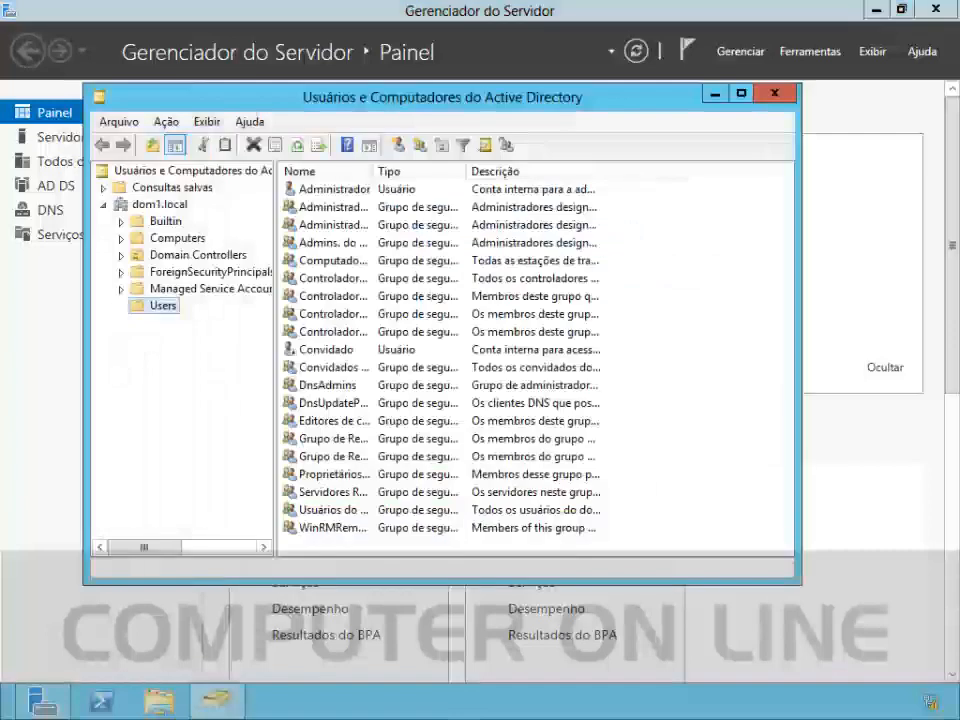
pyautogui.click(177, 238)
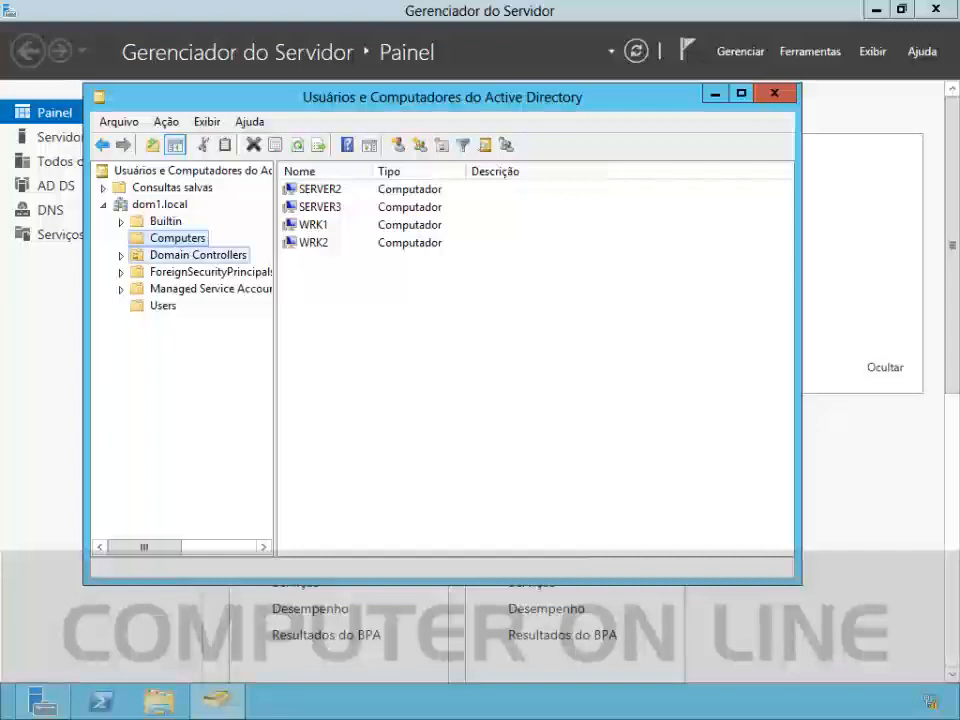
pyautogui.click(198, 255)
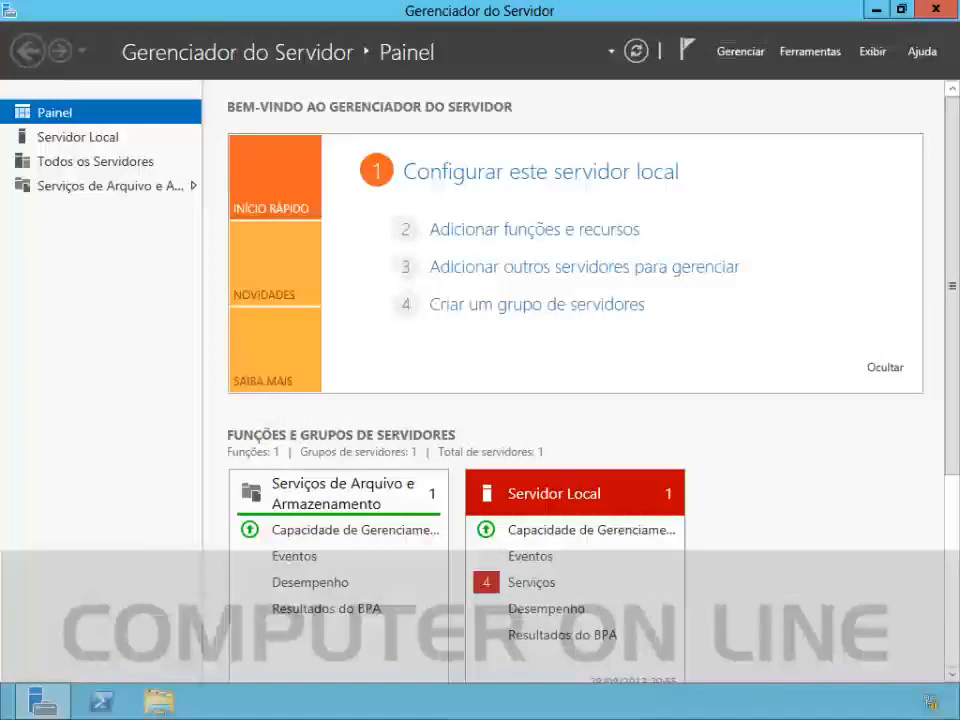
# On SERVER2, start adding roles and features with a role-based installation targeting SERVER2.dom1.local from the server pool.
pyautogui.click(740, 51)
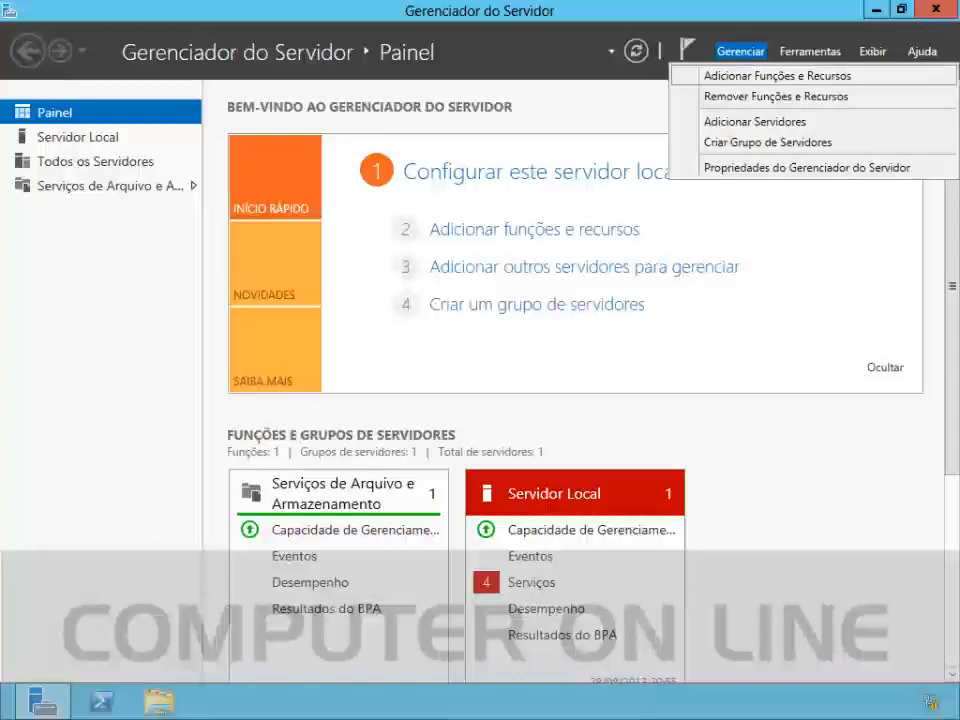
pyautogui.click(777, 76)
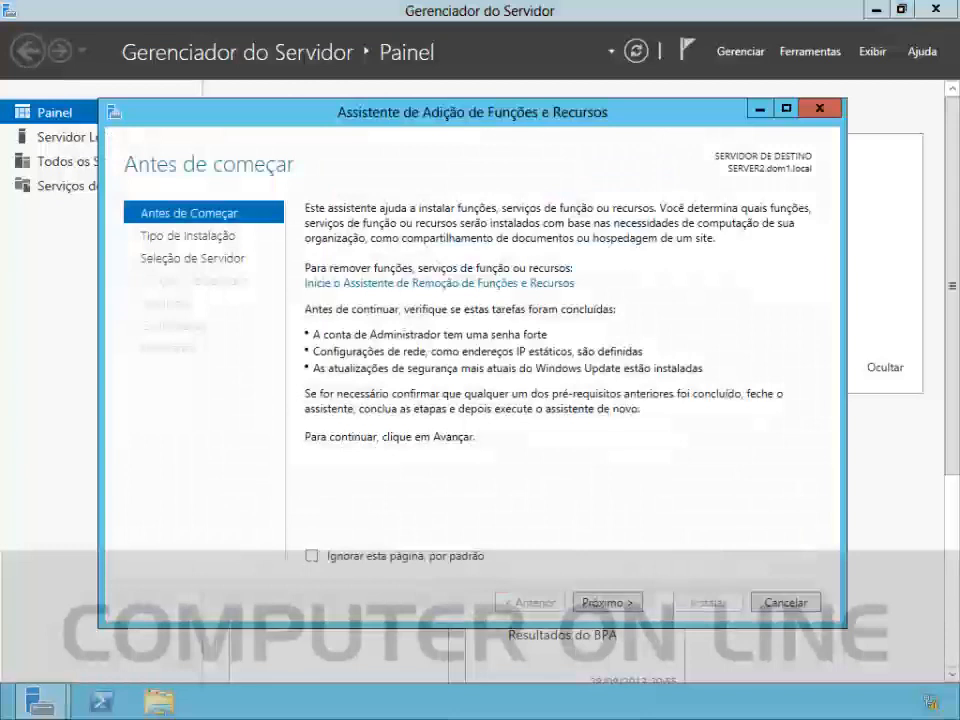
pyautogui.click(607, 602)
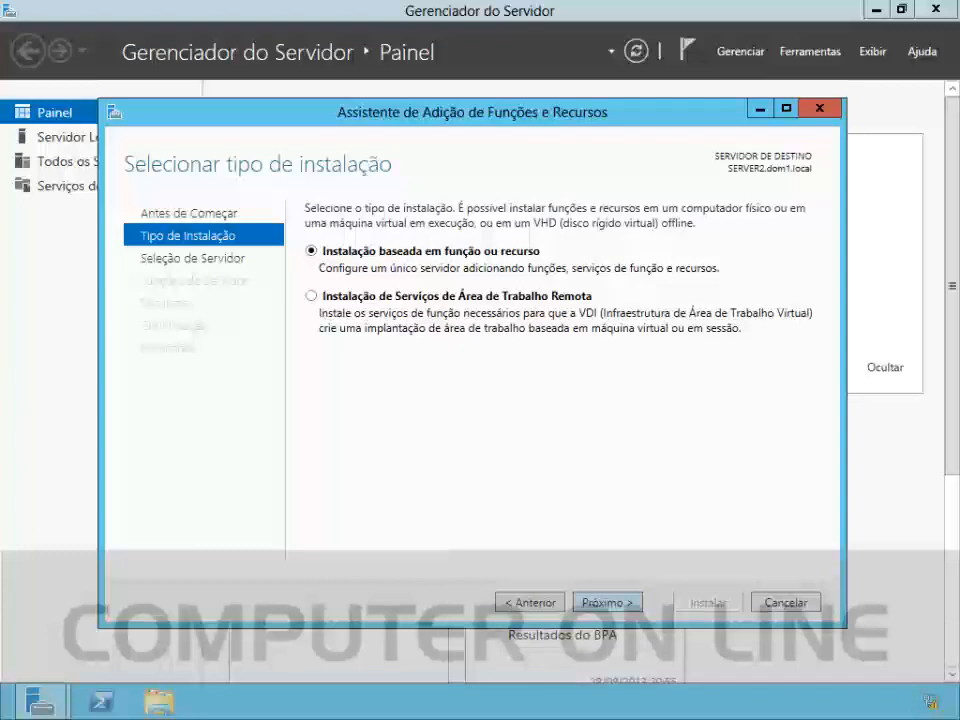
pyautogui.click(607, 602)
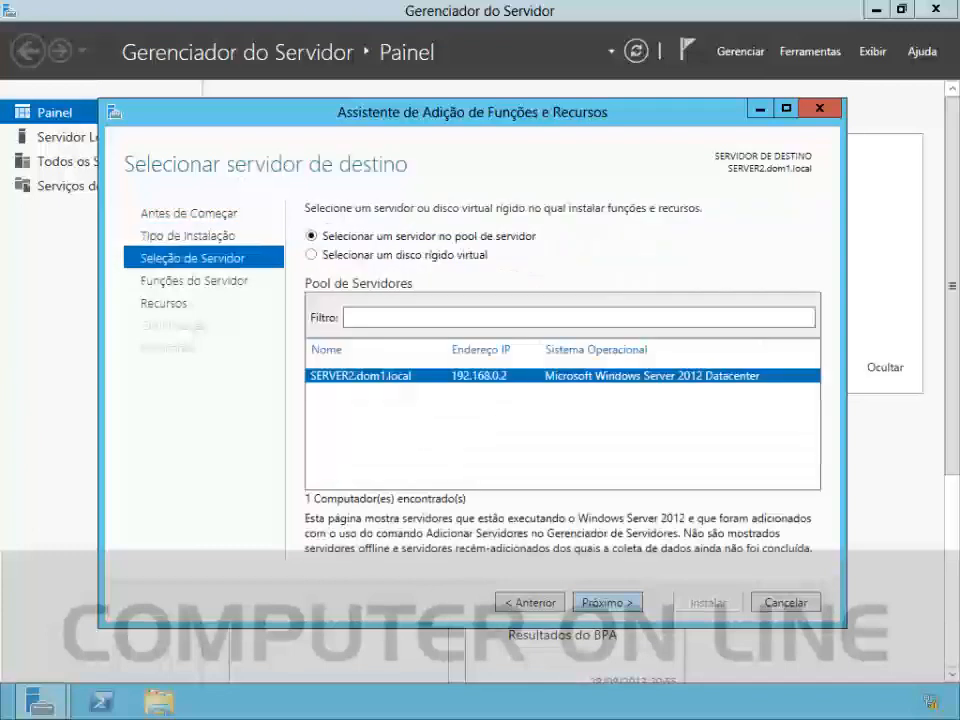
pyautogui.click(607, 602)
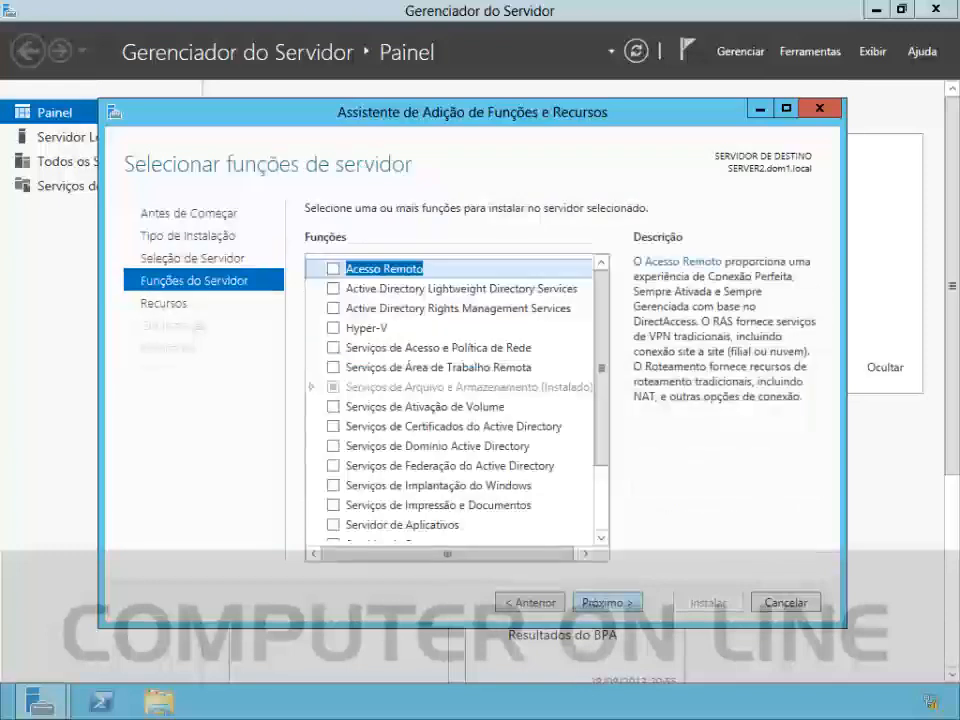
# Select the Serviços de Domínio Active Directory role with its required tools, leaving the optional features at their defaults.
pyautogui.click(333, 446)
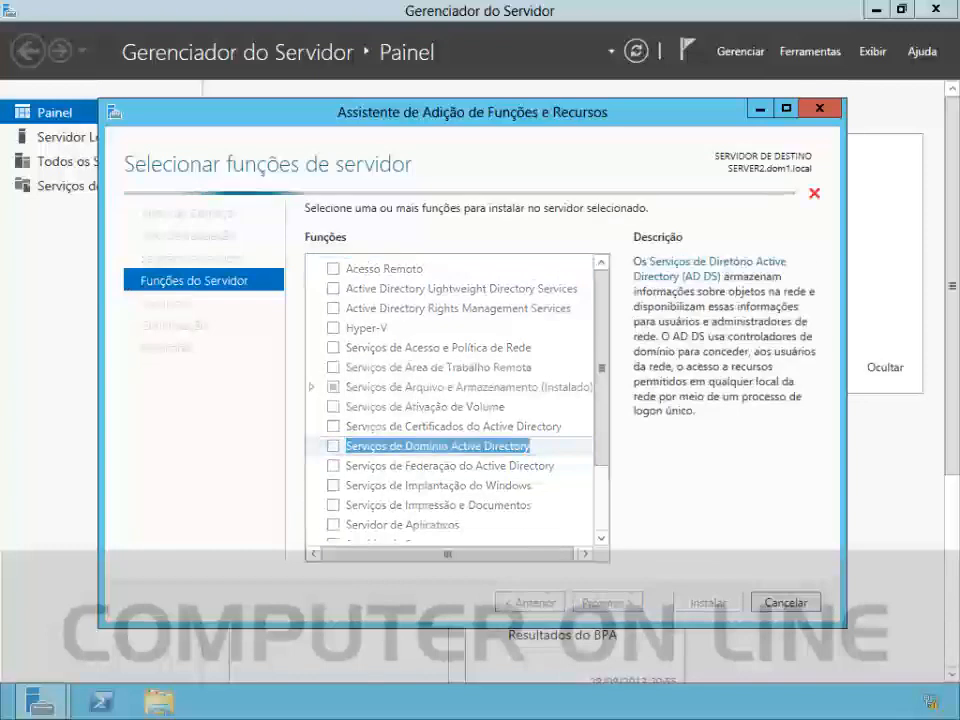
pyautogui.click(514, 534)
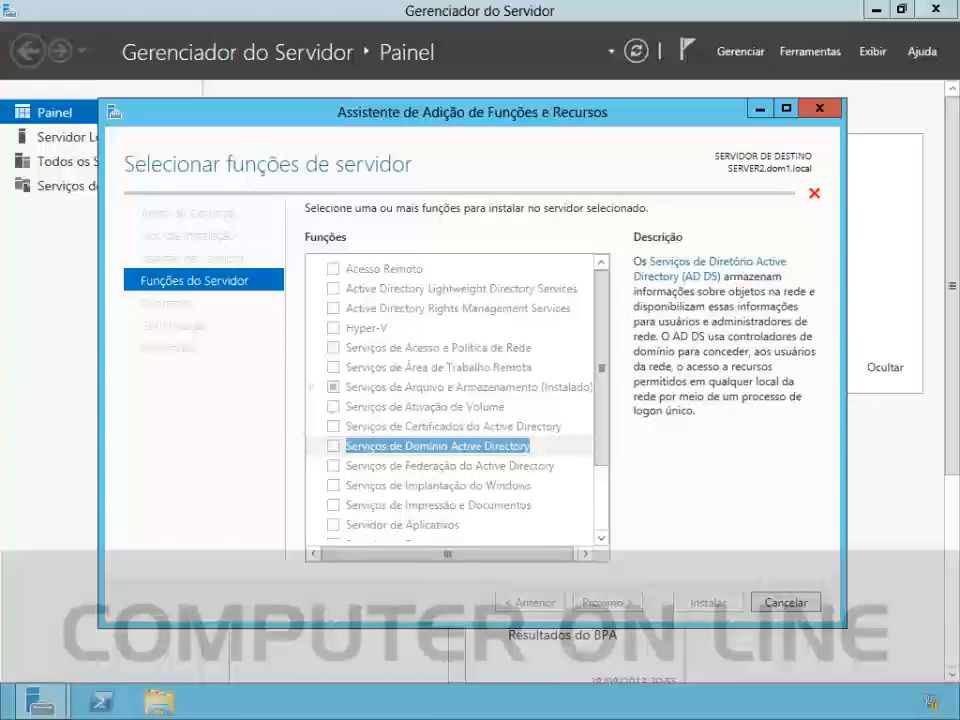
pyautogui.click(606, 603)
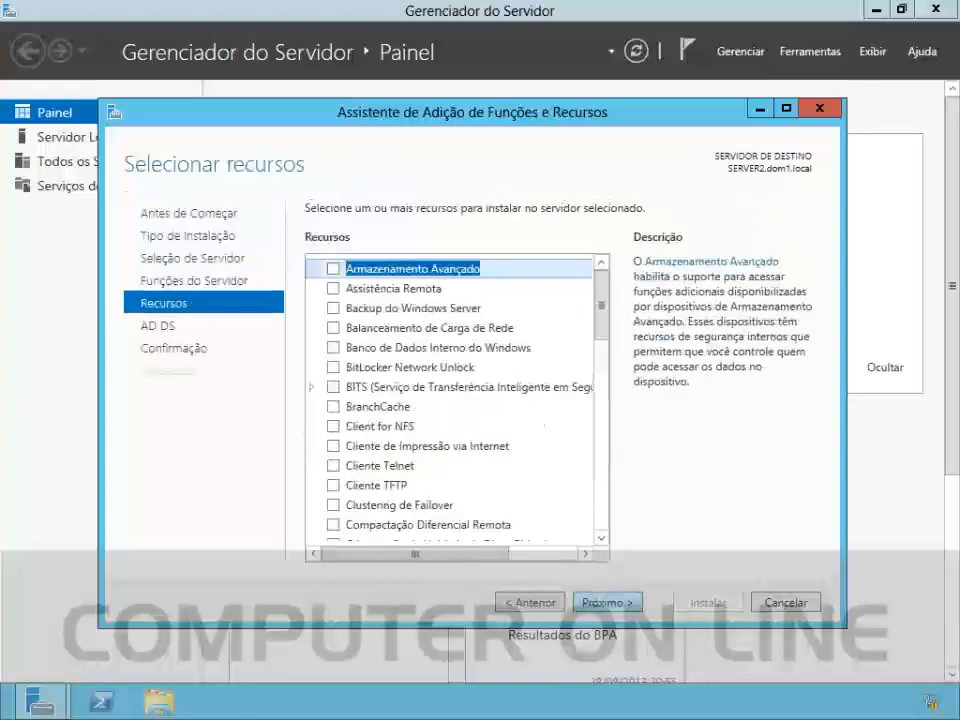
pyautogui.click(606, 603)
pyautogui.click(606, 603)
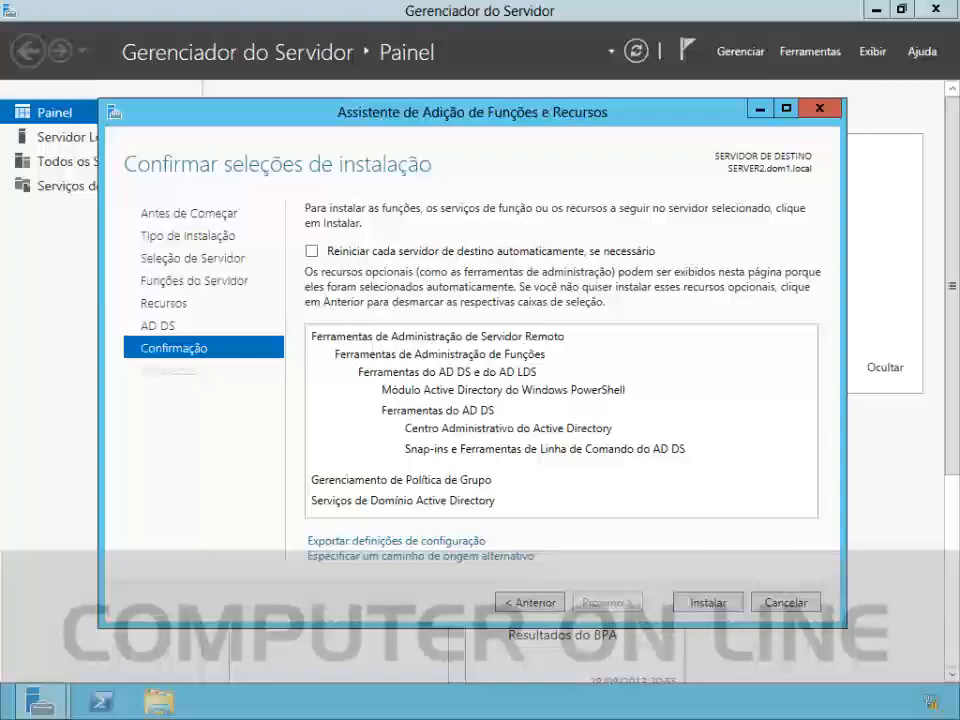
# Allow the destination server to restart automatically if necessary and install the selected role.
pyautogui.click(312, 251)
pyautogui.click(553, 422)
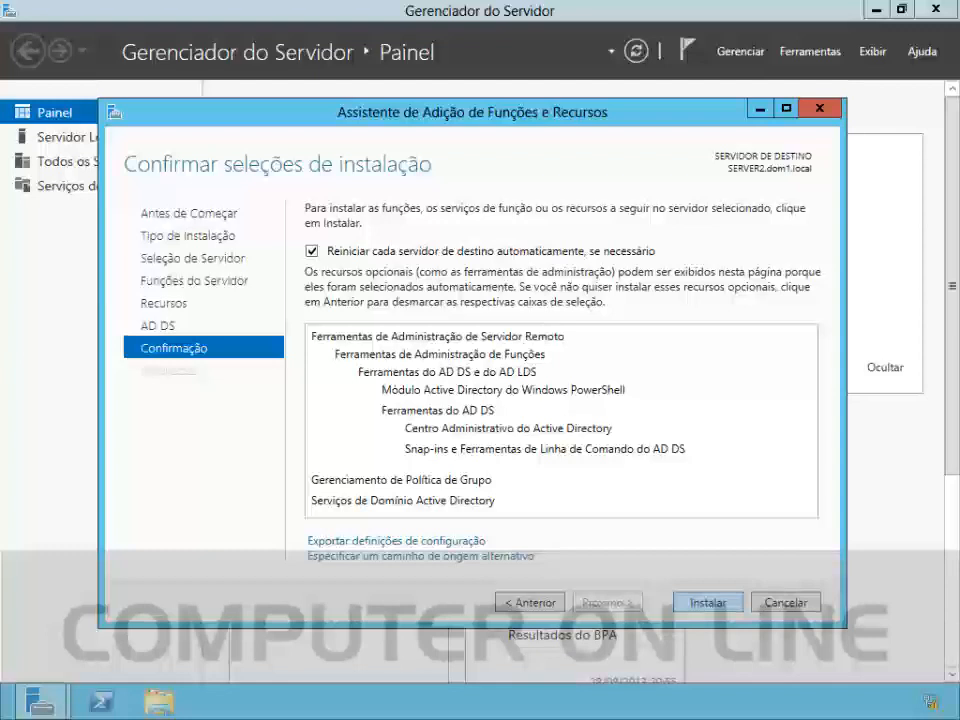
pyautogui.click(707, 602)
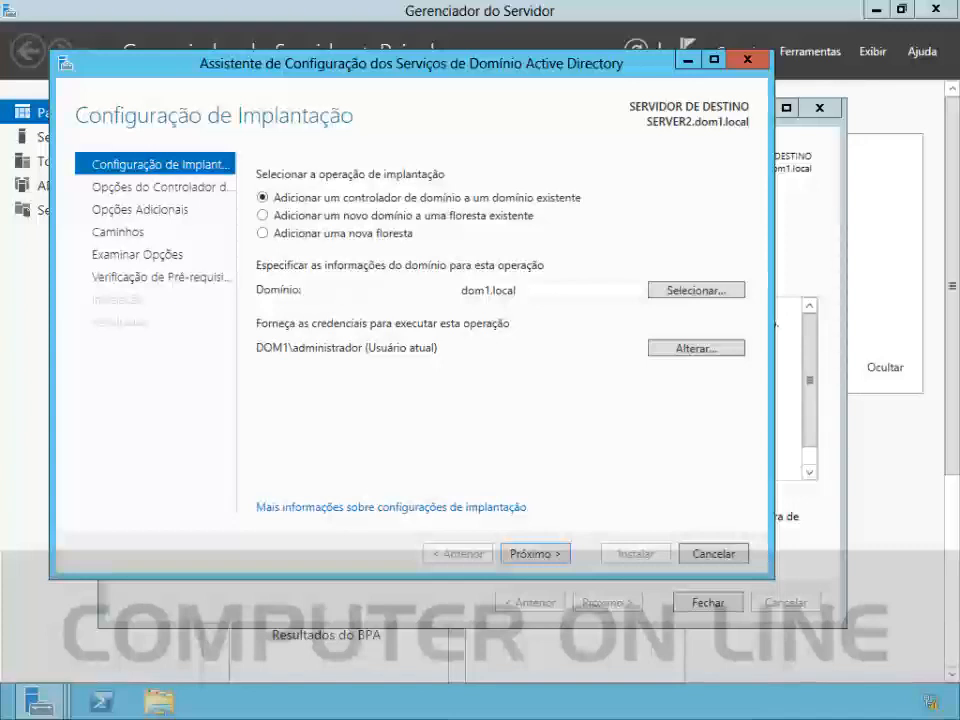
# Add a domain controller to the existing domain dom1.local, make it read-only (RODC), and enter and confirm the DSRM password.
pyautogui.press('Return')
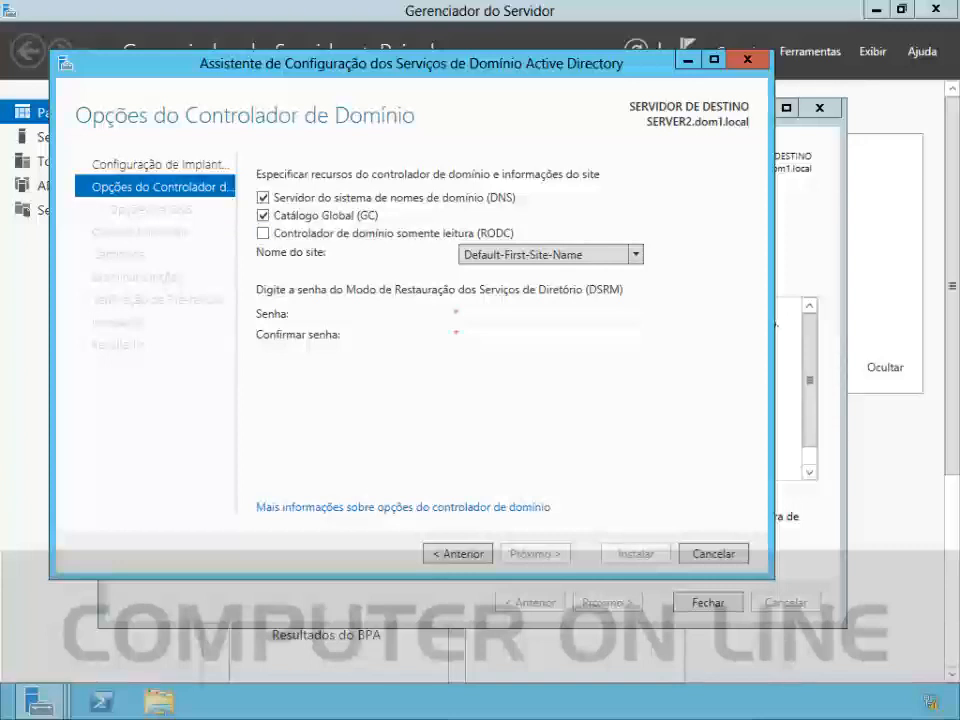
pyautogui.click(263, 233)
pyautogui.click(550, 314)
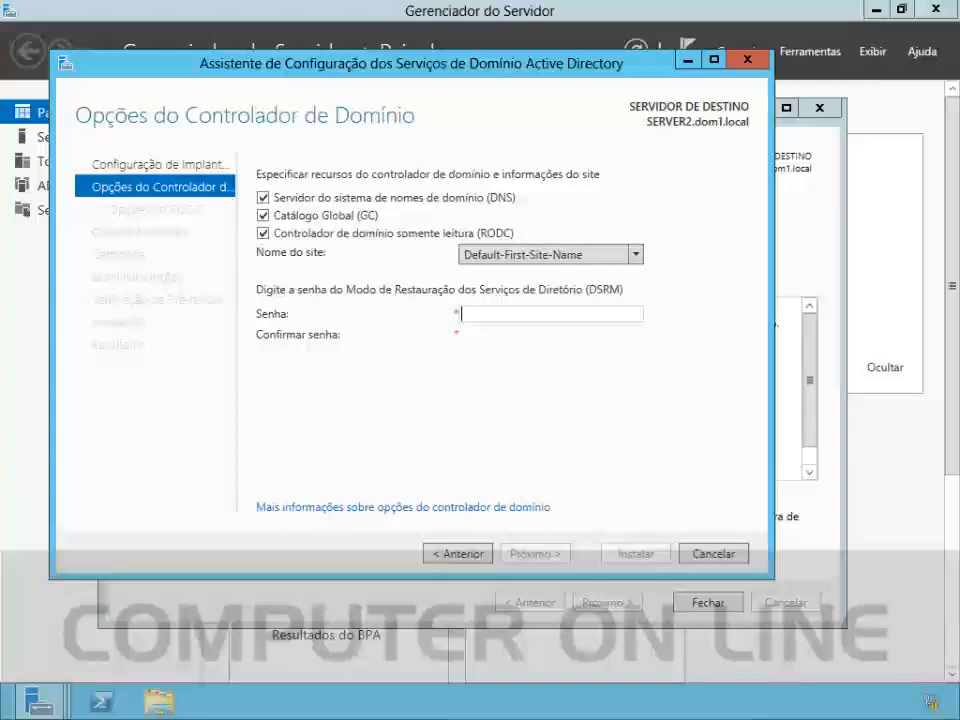
pyautogui.write('●●●●●●●')
pyautogui.press('Tab')
pyautogui.write('●●●●●●●')
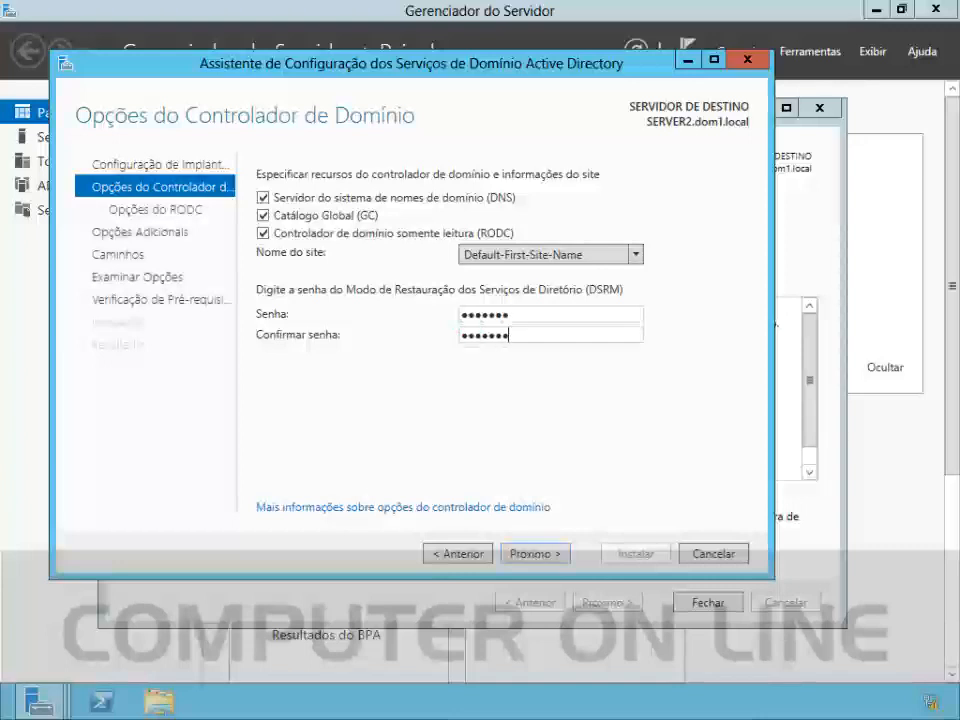
pyautogui.press('Return')
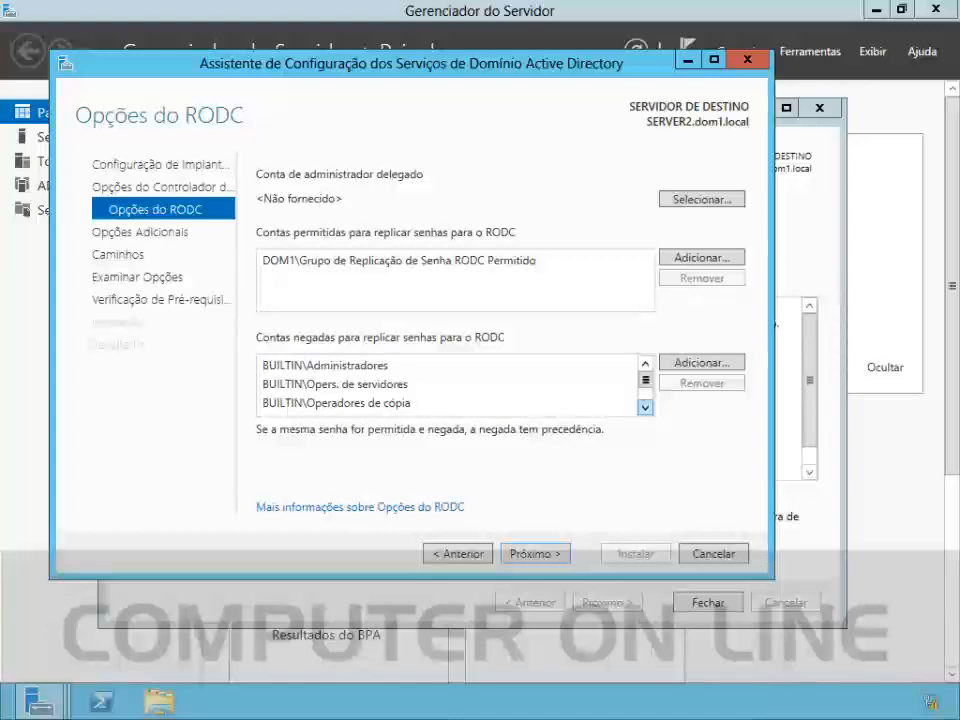
# Review the accounts denied password replication to the RODC and accept the default RODC options.
pyautogui.scroll(-1, 645, 407)
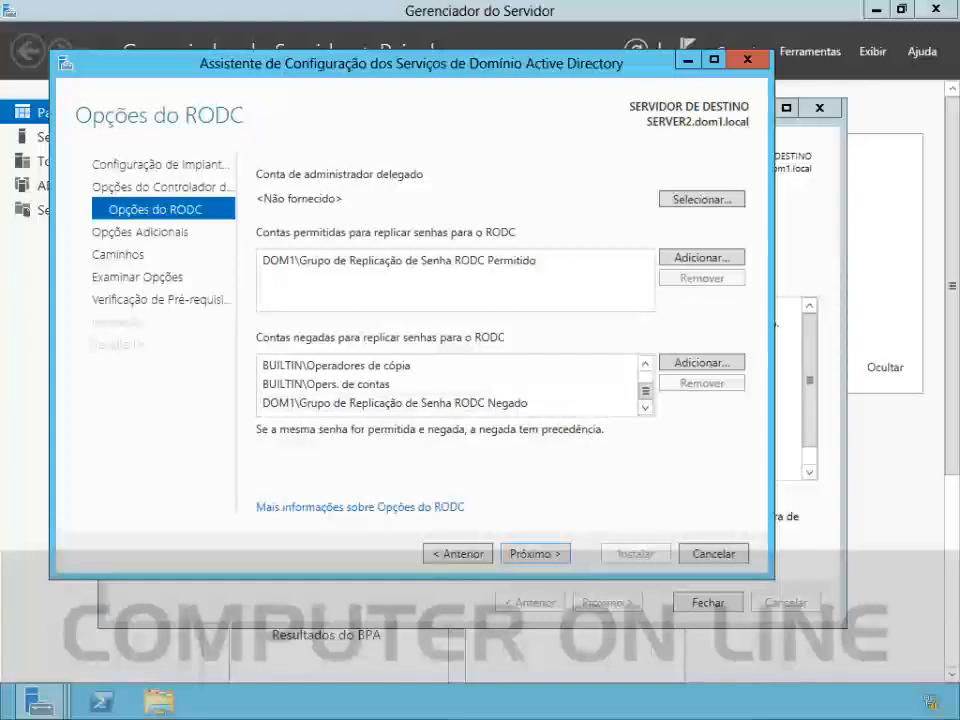
pyautogui.click(645, 363)
pyautogui.click(645, 363)
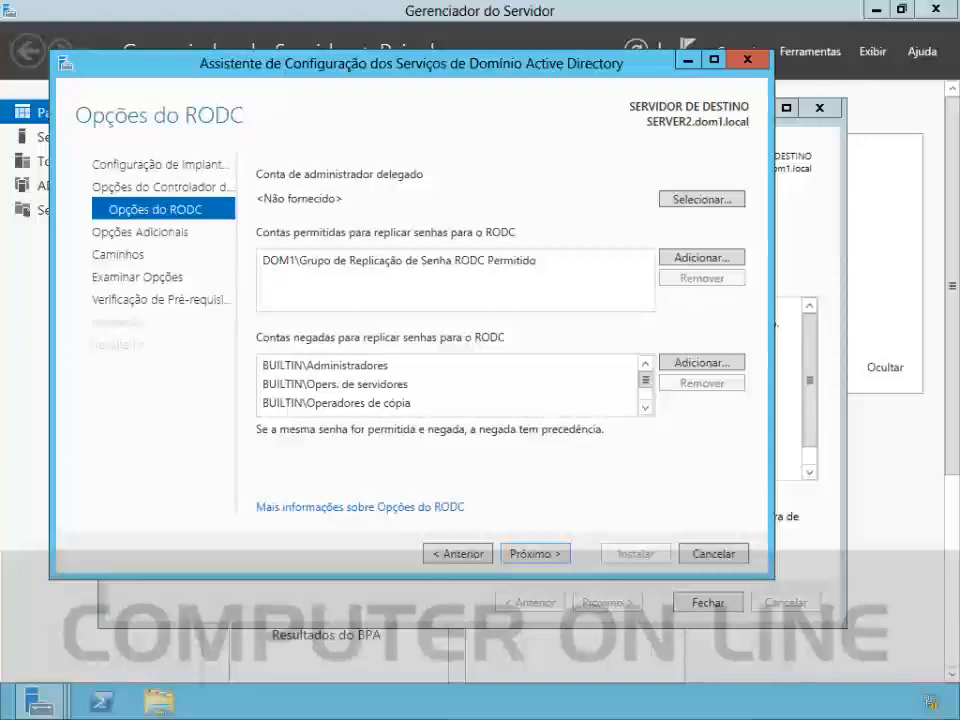
pyautogui.click(535, 554)
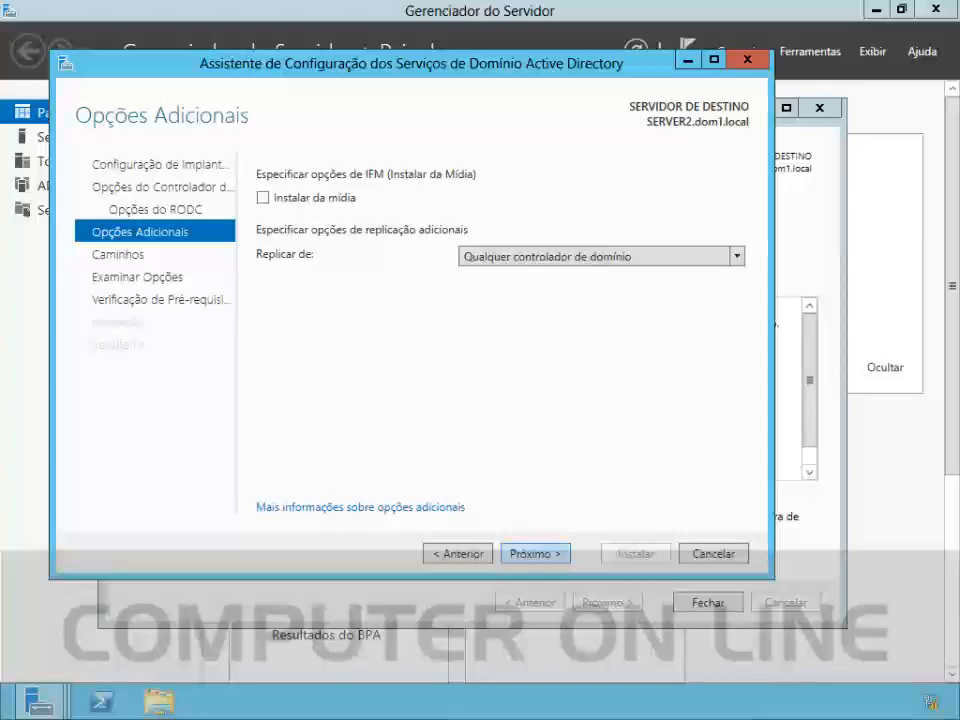
# Accept the default replication options and folder paths, pass the options review, and install the domain controller.
pyautogui.click(535, 554)
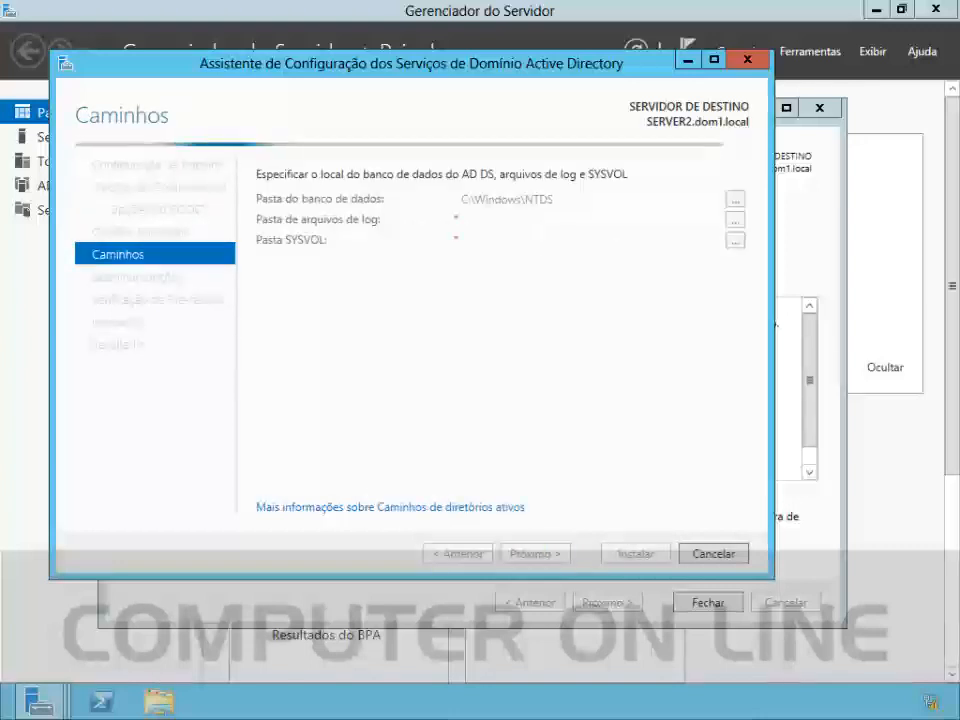
pyautogui.click(535, 554)
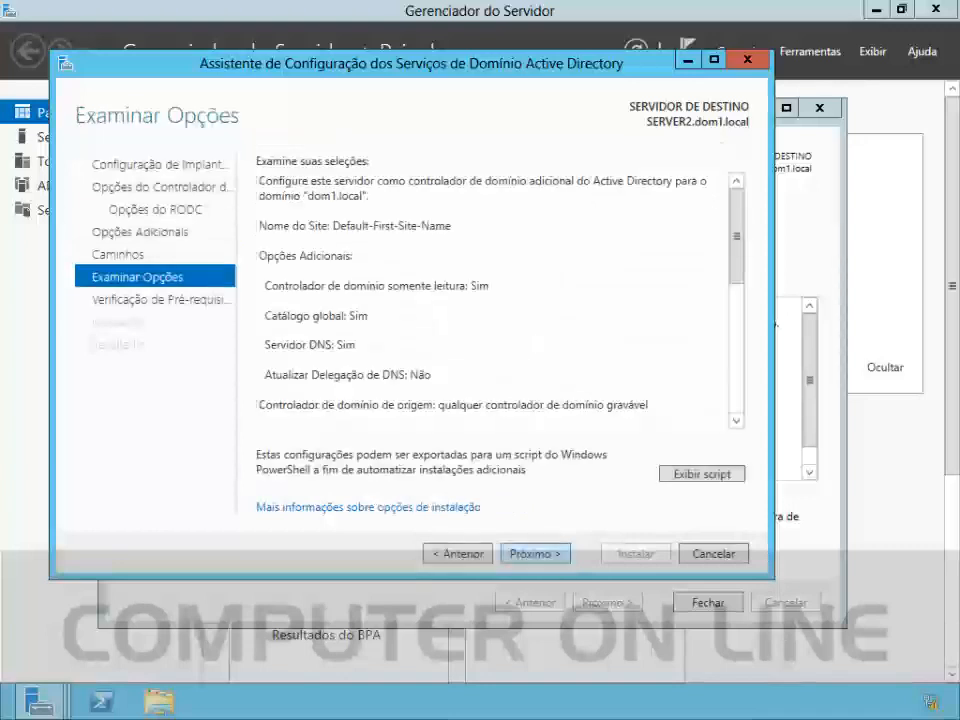
pyautogui.click(535, 554)
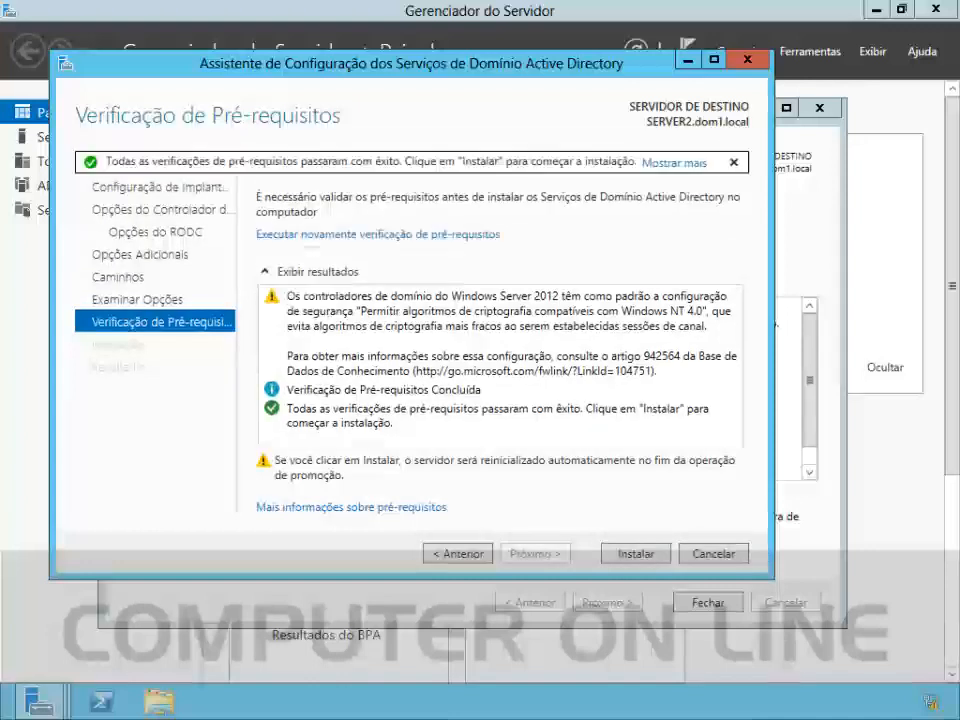
pyautogui.click(636, 554)
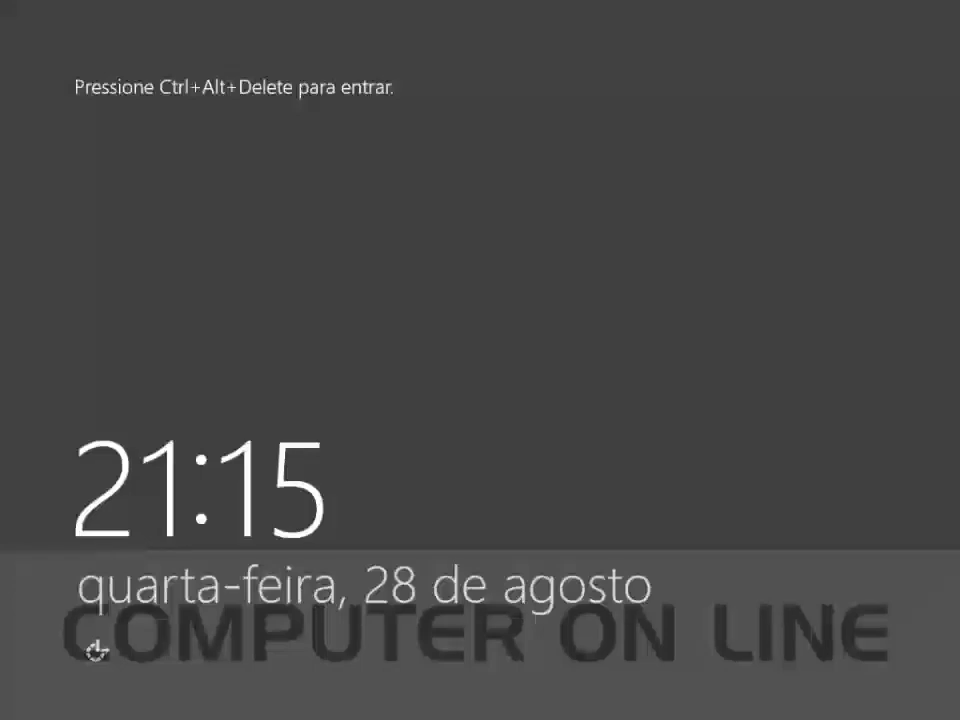
# Sign in to the restarted server as the domain administrator by entering the account password.
pyautogui.hotkey('ctrl', 'alt', 'Delete')
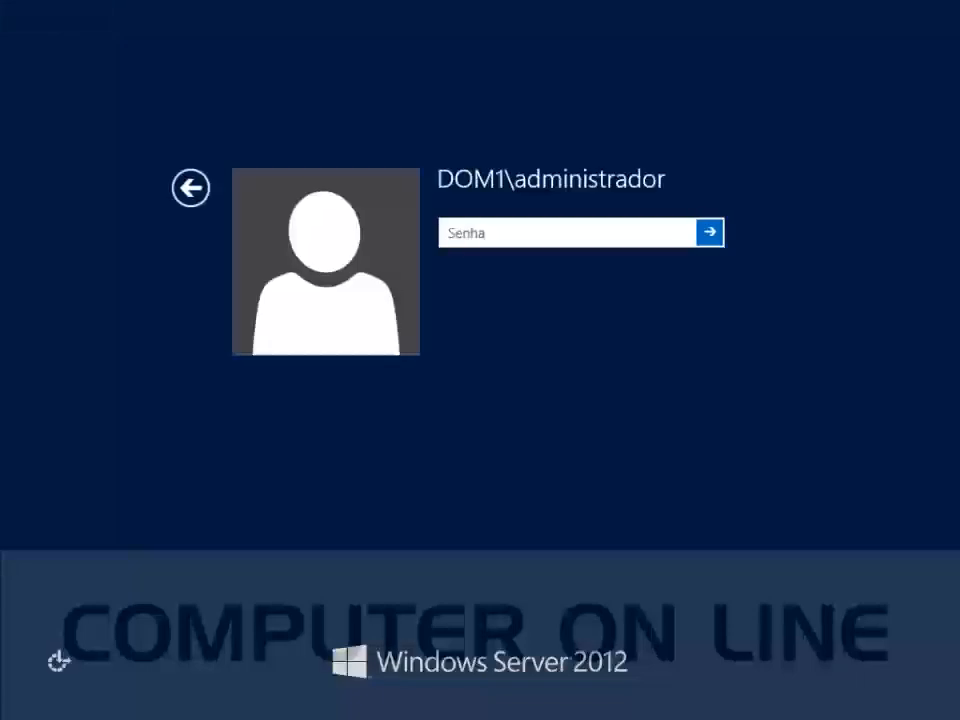
pyautogui.write('*******')
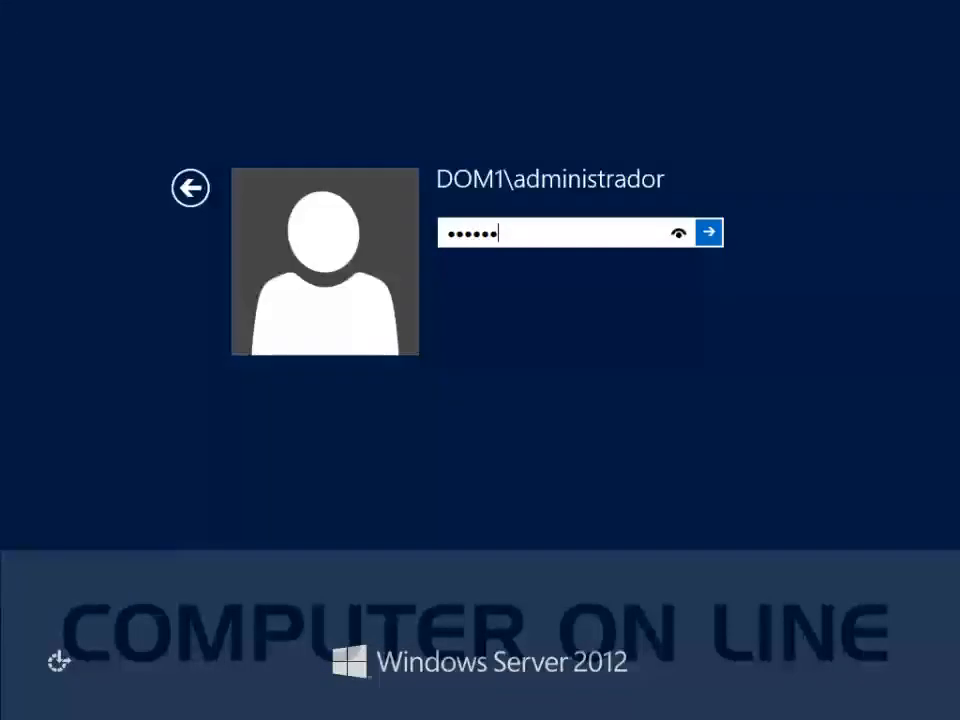
pyautogui.press('Return')
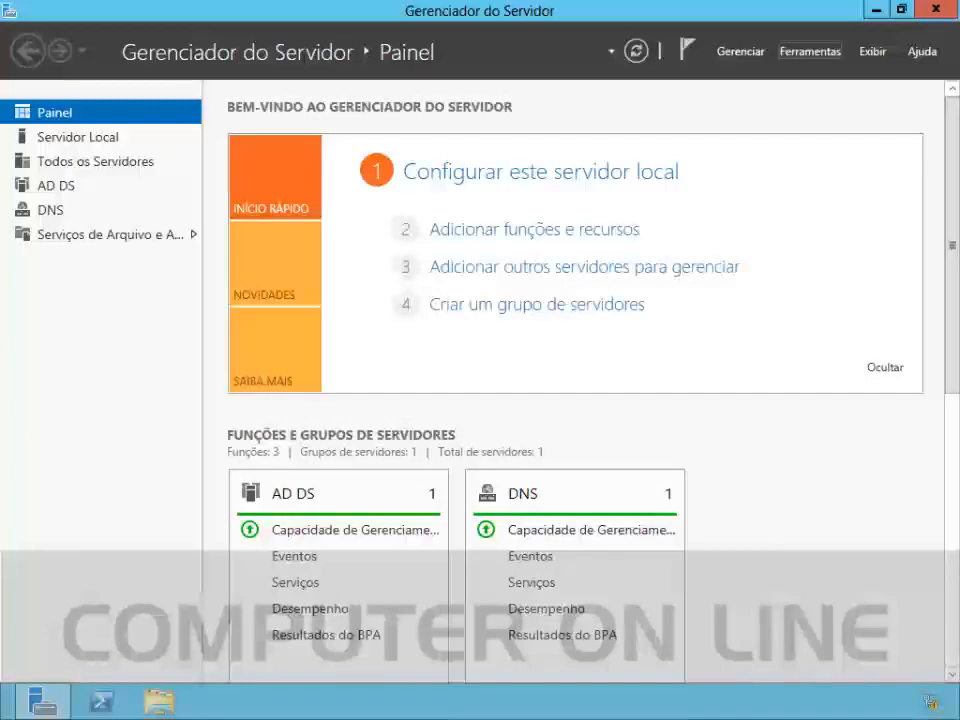
# Check dom1.local's Computers and Domain Controllers containers in Usuários e Computadores do Active Directory, widening the controller type column to read it fully.
pyautogui.click(810, 51)
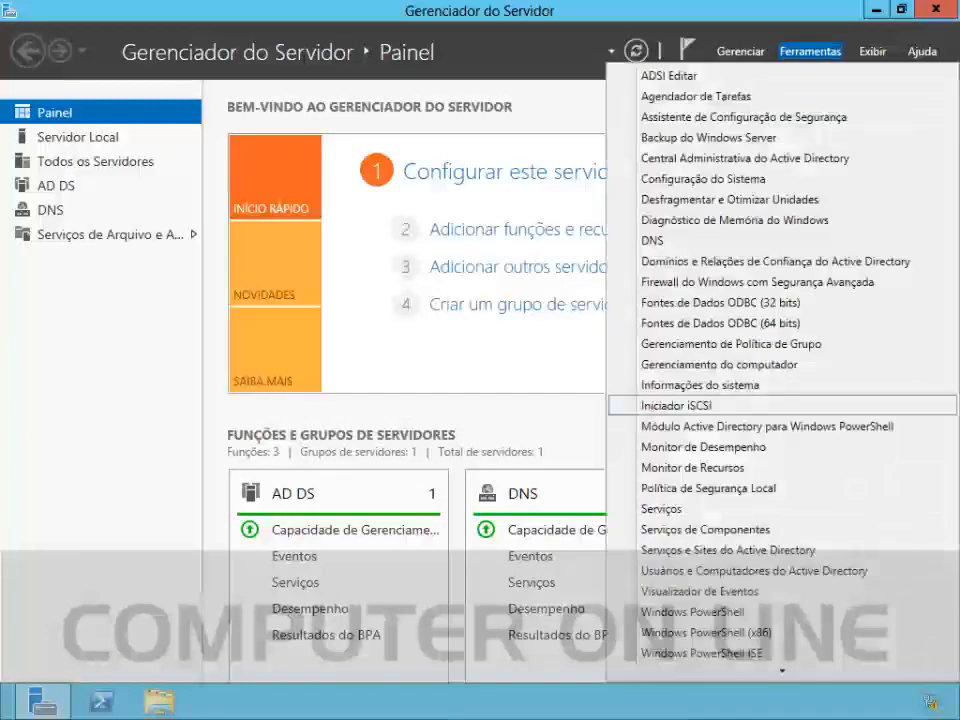
pyautogui.click(754, 570)
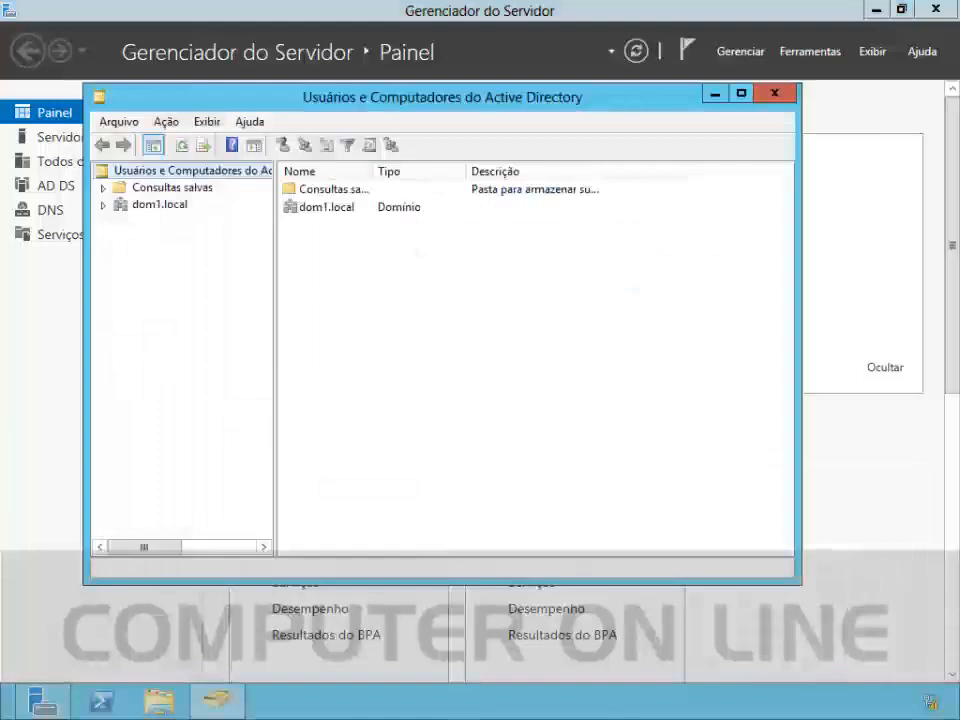
pyautogui.click(103, 205)
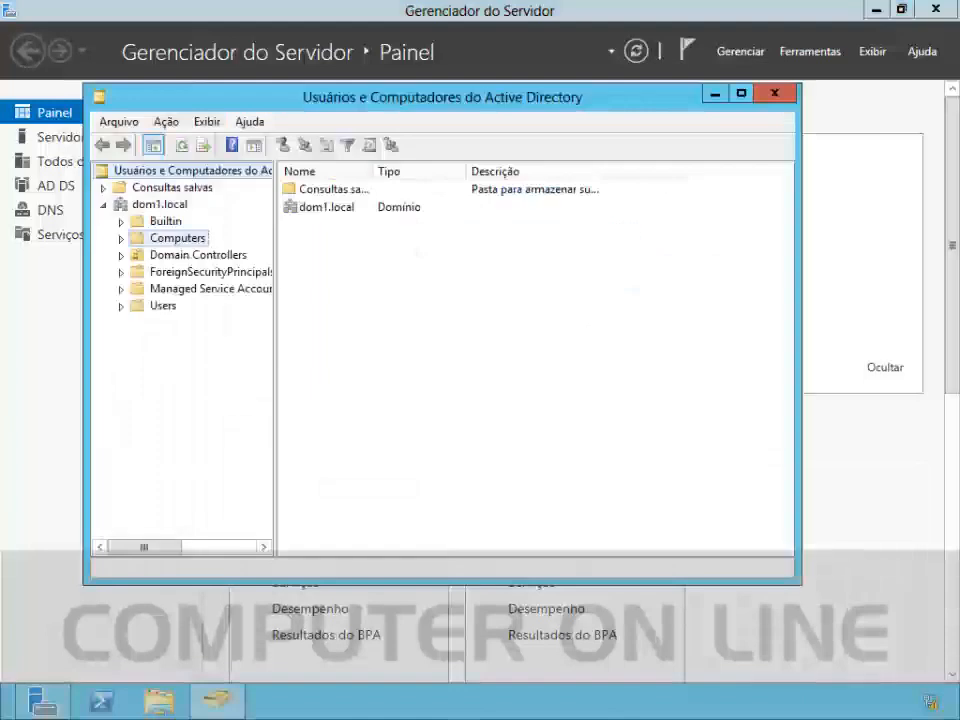
pyautogui.click(178, 238)
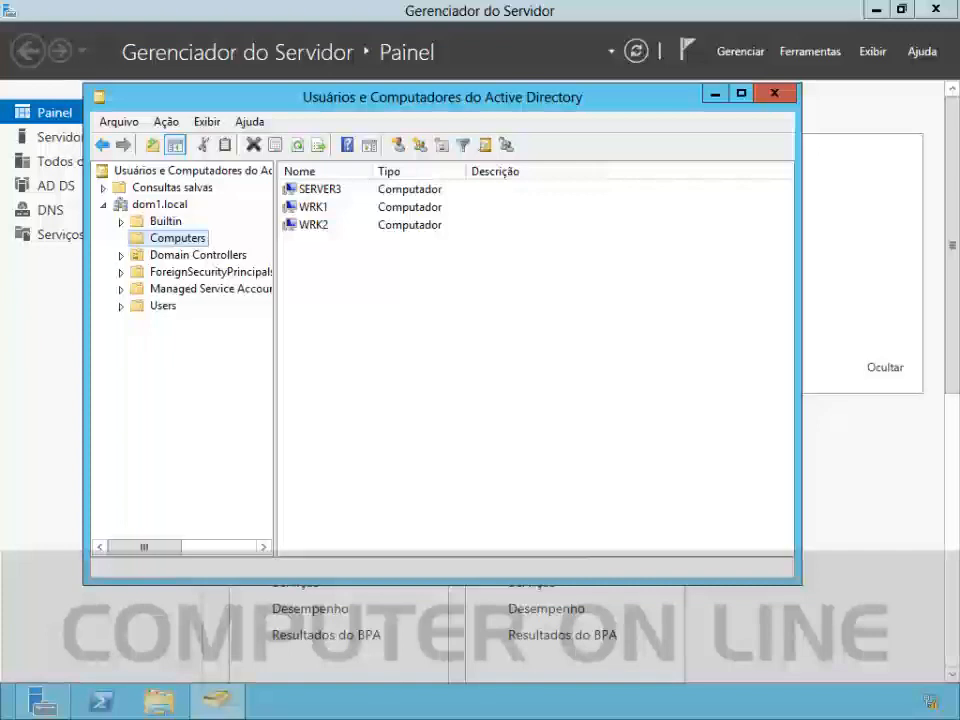
pyautogui.click(198, 255)
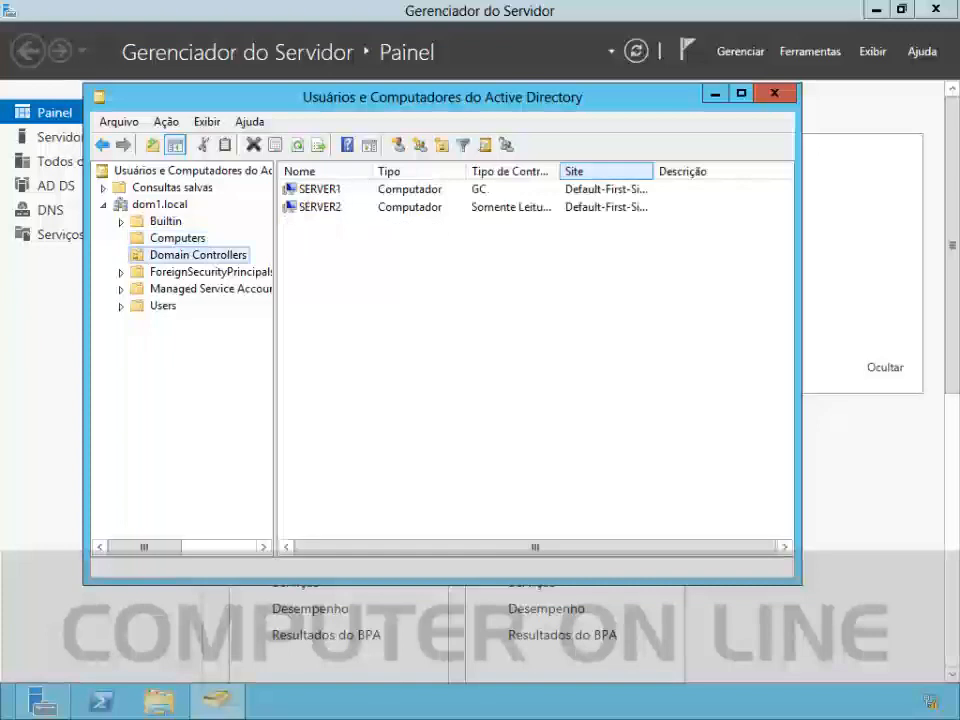
pyautogui.moveTo(560, 171); pyautogui.dragTo(599, 171)
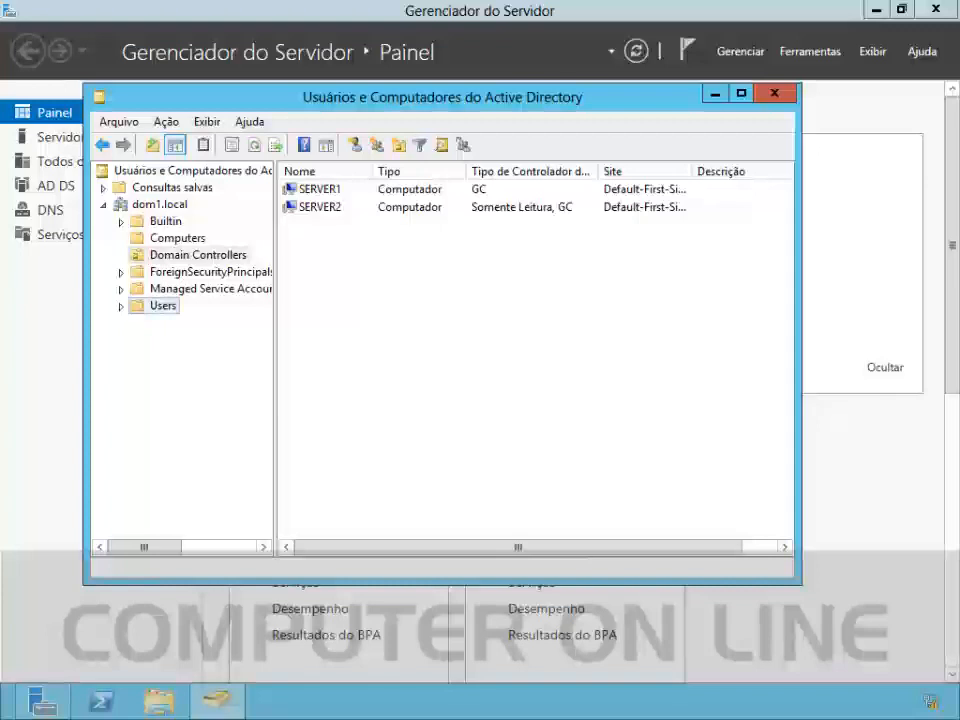
# Find the denied and allowed RODC password replication groups in Users, fitting the name column, and check the members of Grupo de Replicação de Senha RODC Permitido.
pyautogui.click(163, 306)
pyautogui.doubleClick(373, 171)
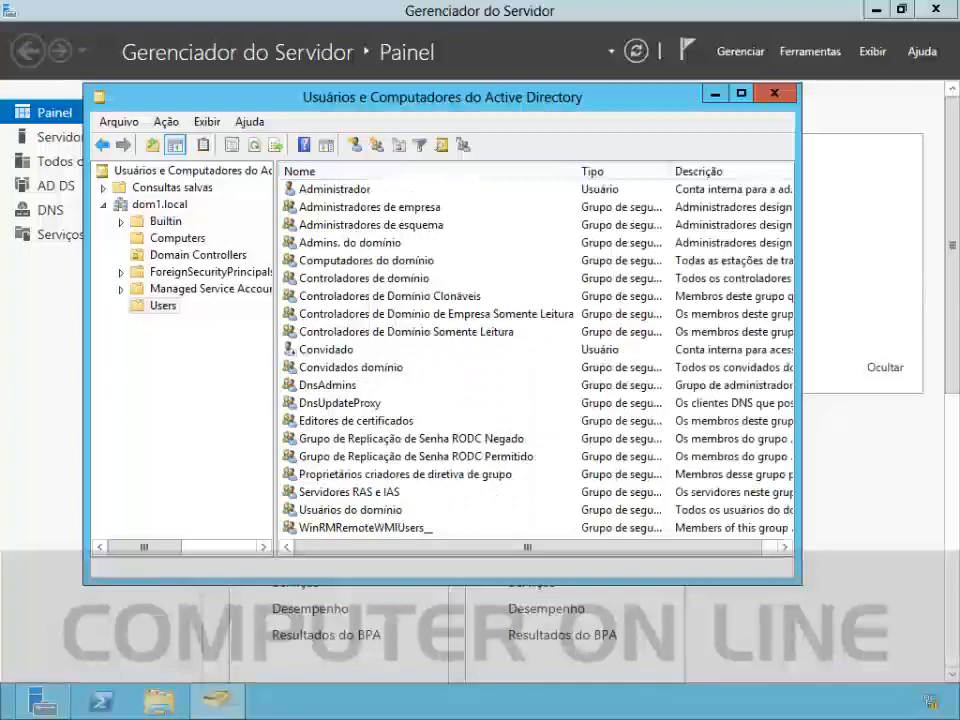
pyautogui.click(411, 438)
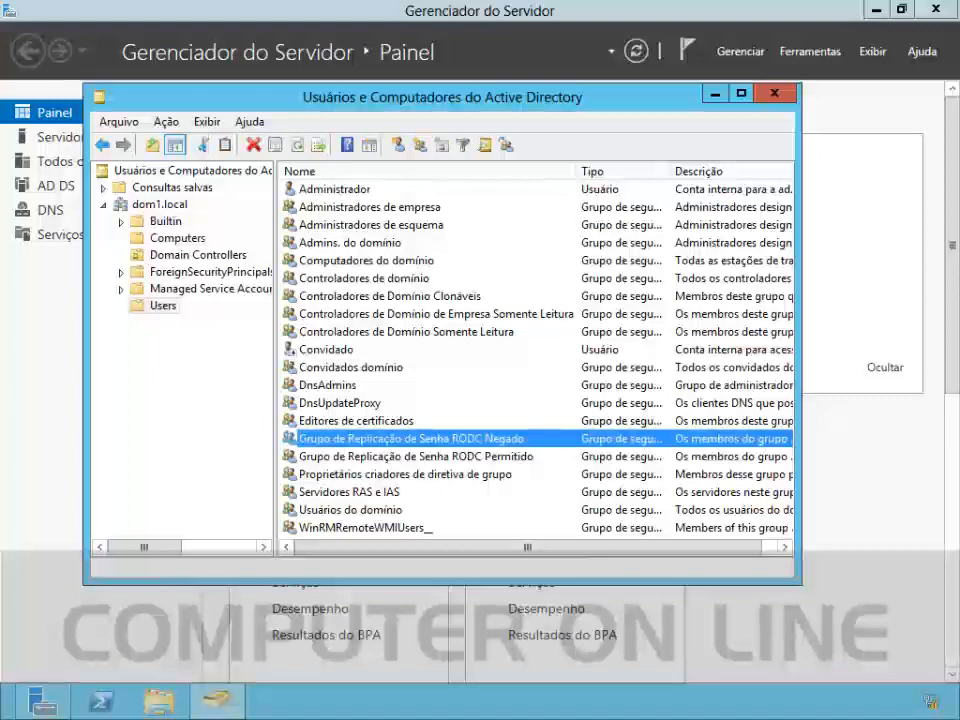
pyautogui.click(478, 457)
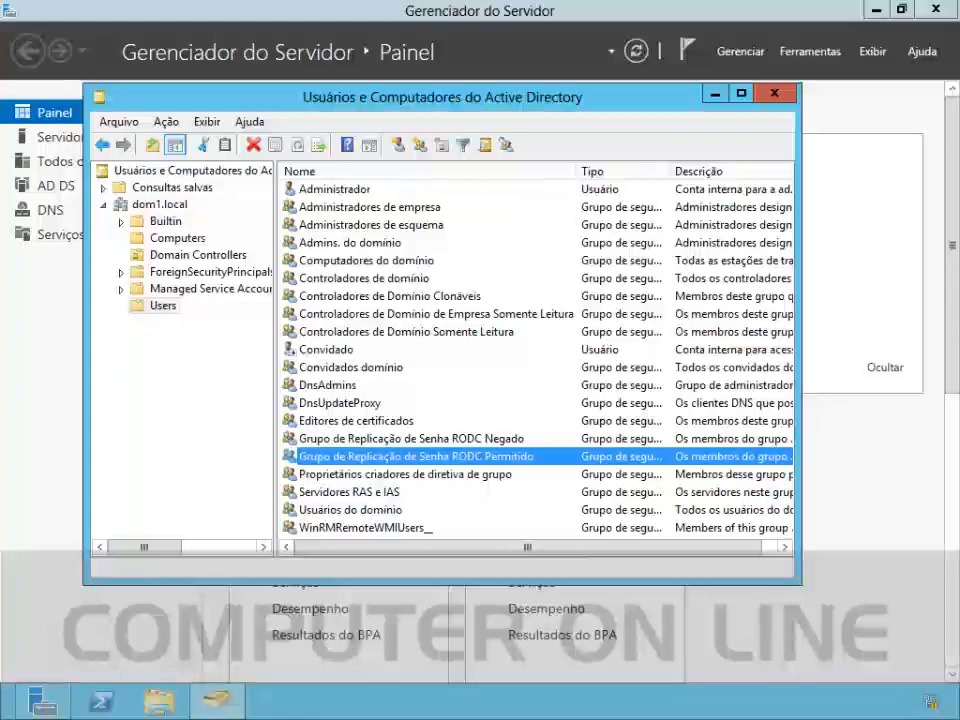
pyautogui.doubleClick(478, 457)
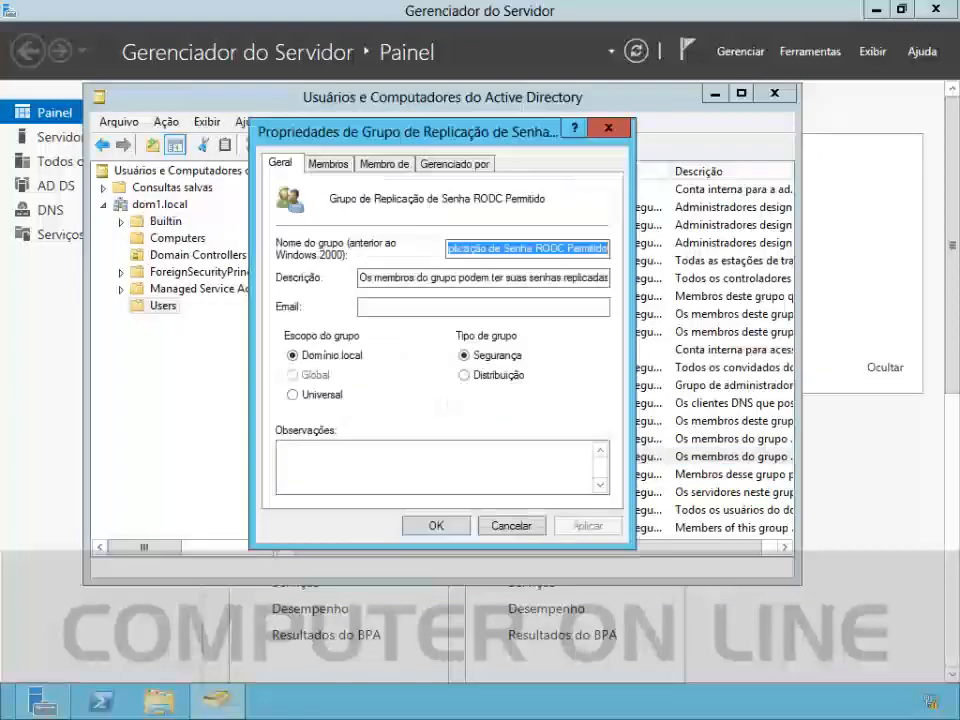
pyautogui.click(328, 163)
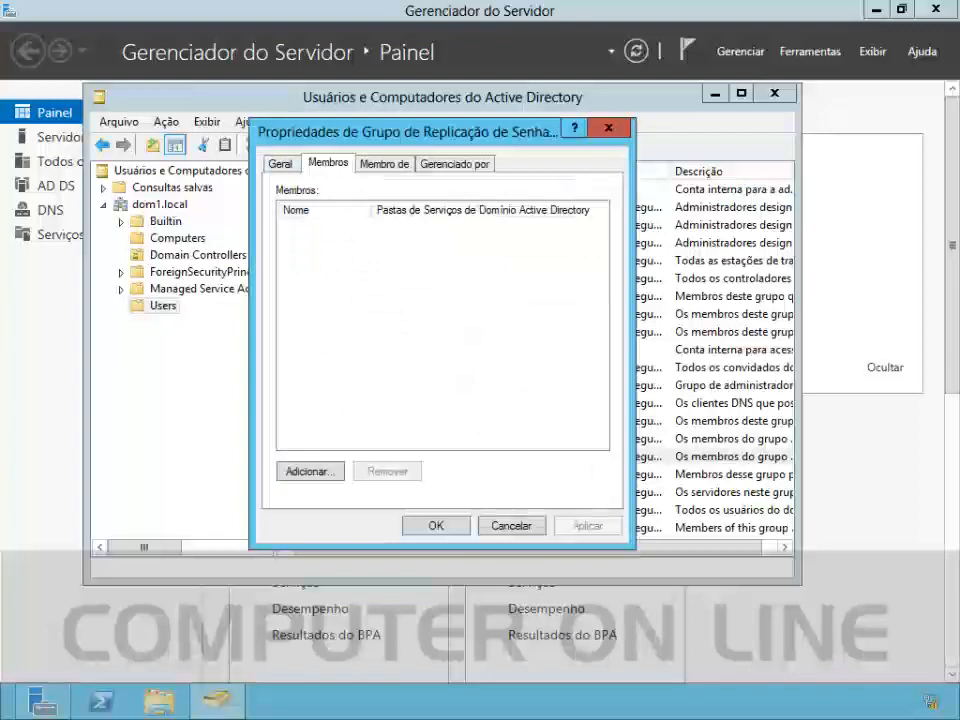
pyautogui.click(511, 525)
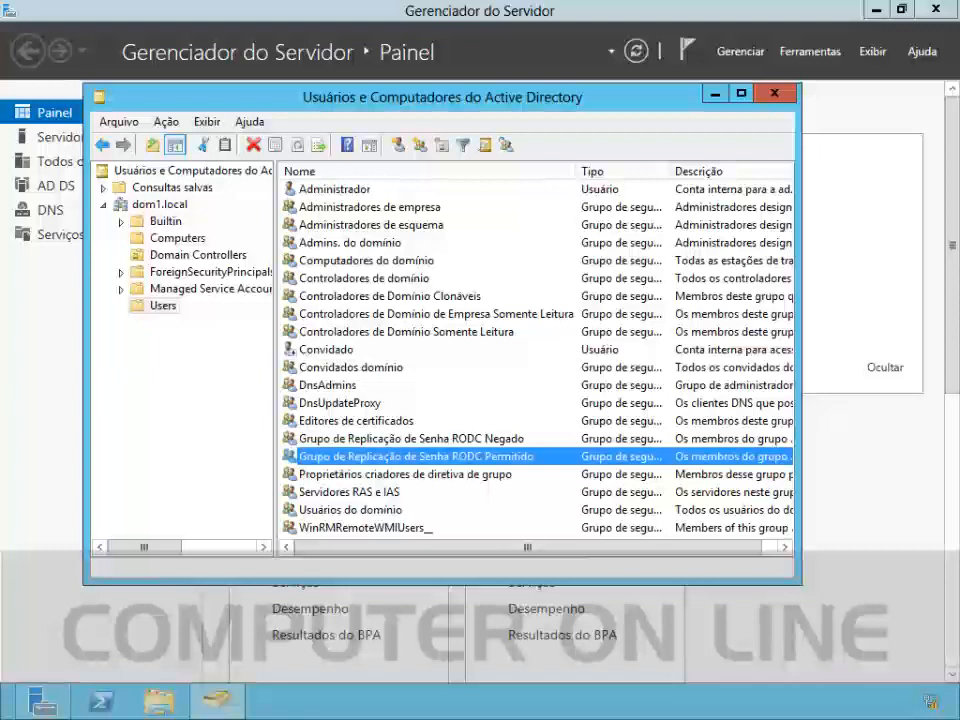
pyautogui.click(411, 439)
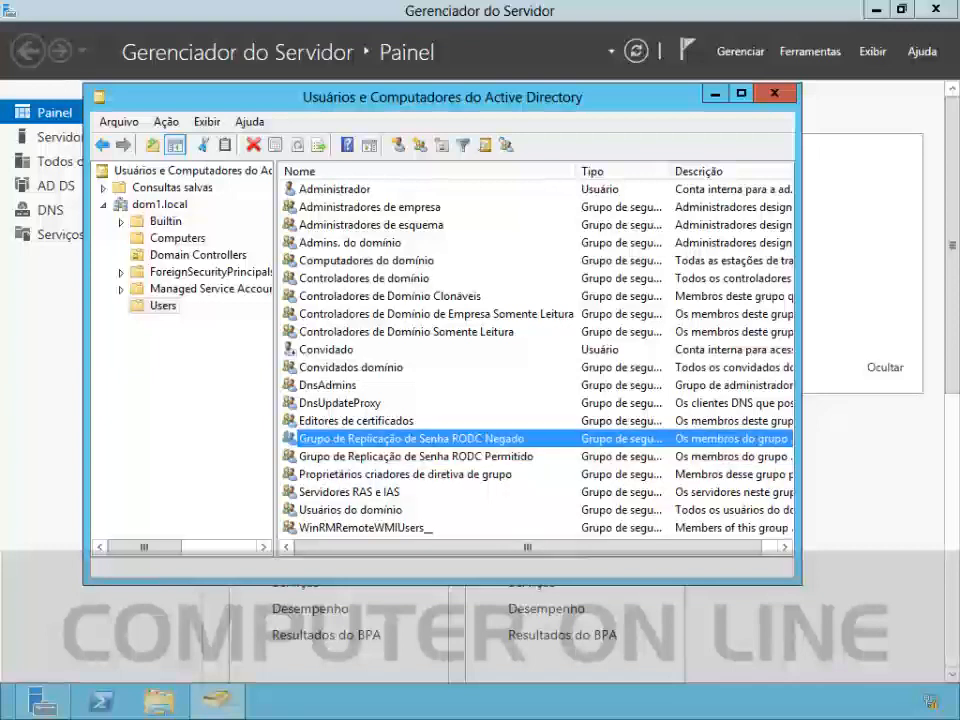
# Compare the properties of SERVER1 and SERVER2 in Domain Controllers, and examine SERVER2's password replication policy with its group name column widened.
pyautogui.click(198, 255)
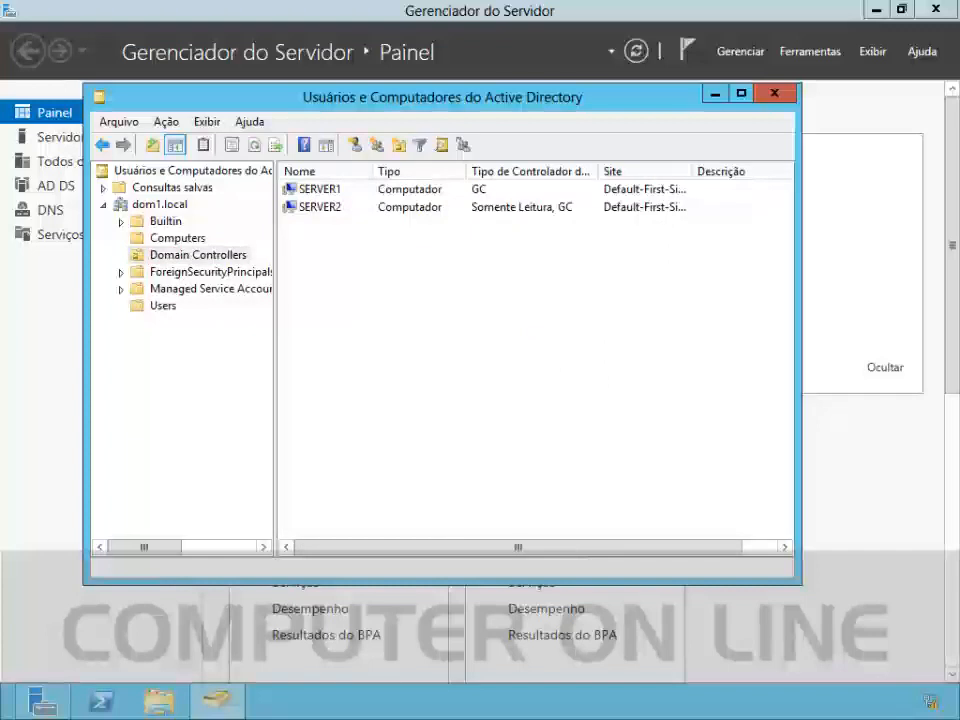
pyautogui.doubleClick(319, 189)
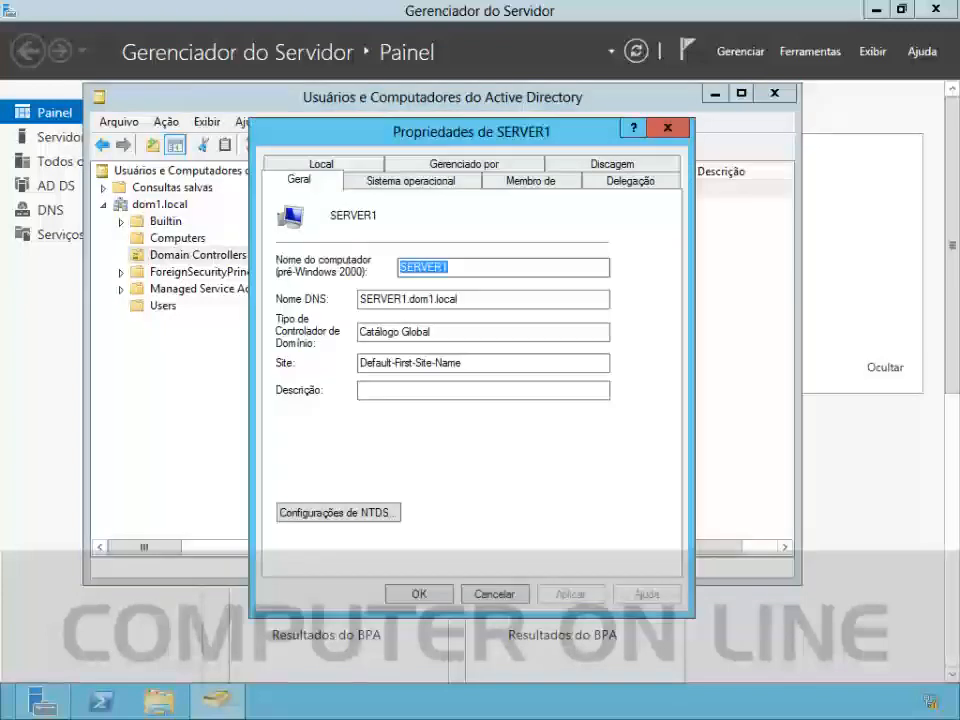
pyautogui.press('Escape')
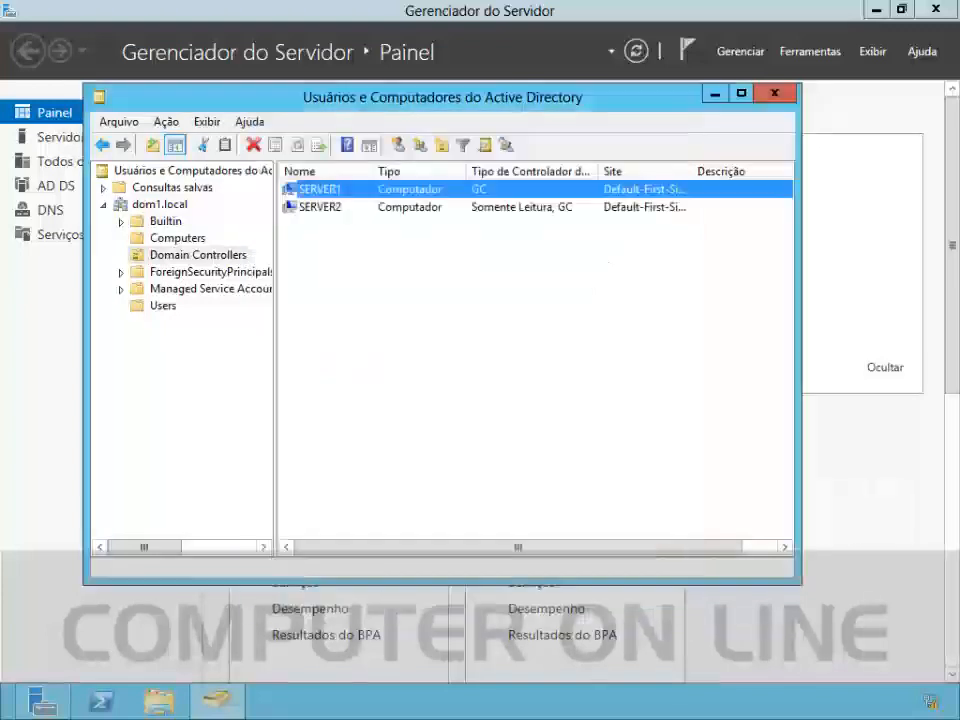
pyautogui.doubleClick(319, 207)
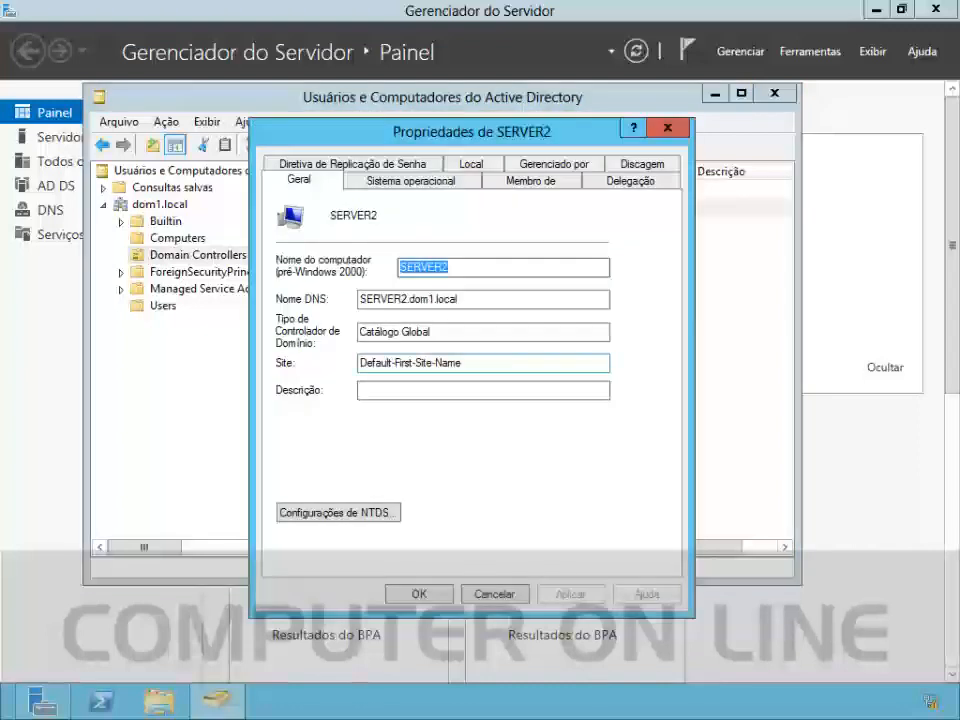
pyautogui.click(378, 164)
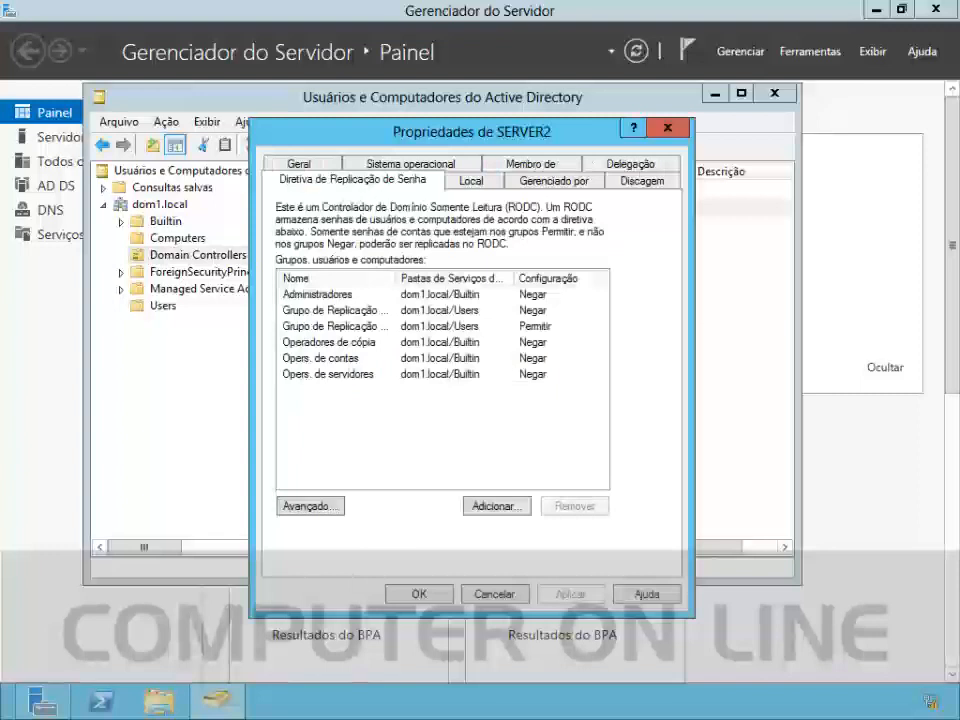
pyautogui.moveTo(396, 278); pyautogui.dragTo(427, 278)
pyautogui.click(350, 326)
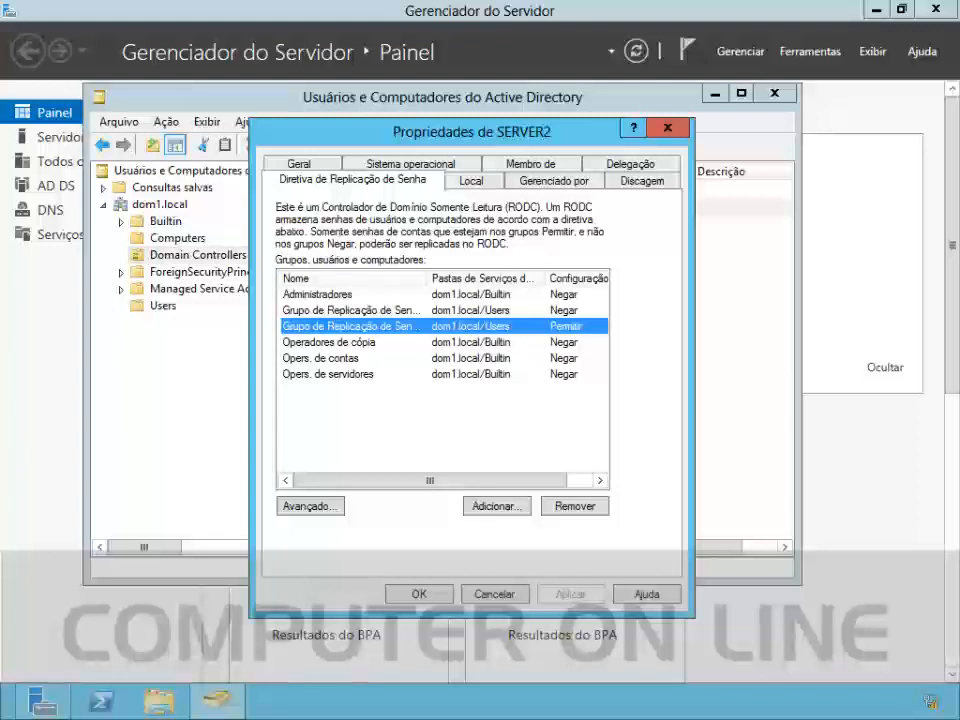
pyautogui.click(495, 594)
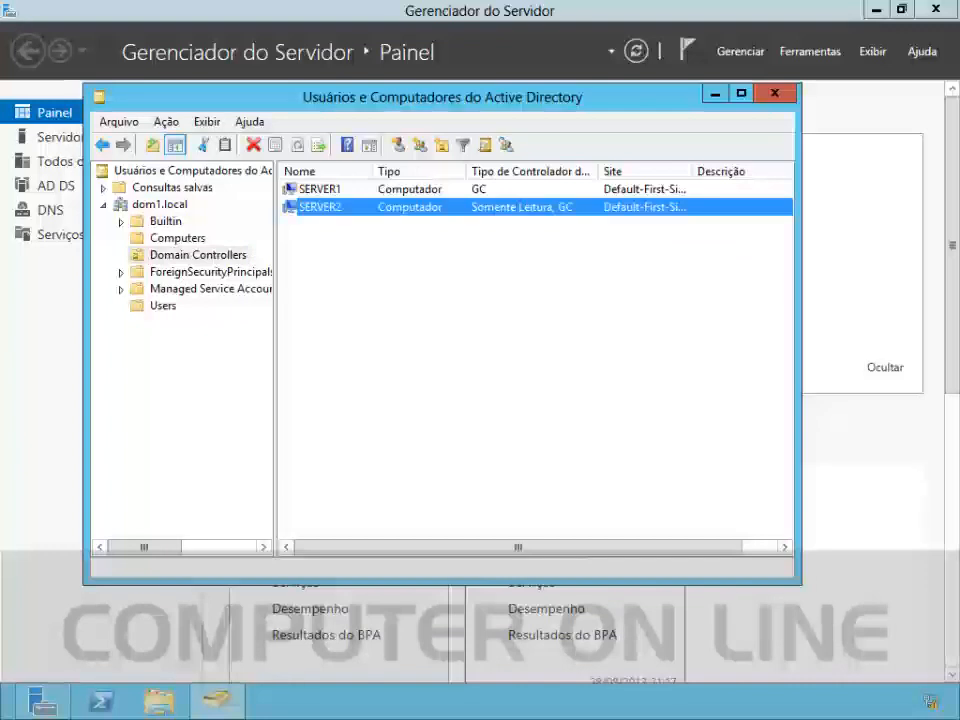